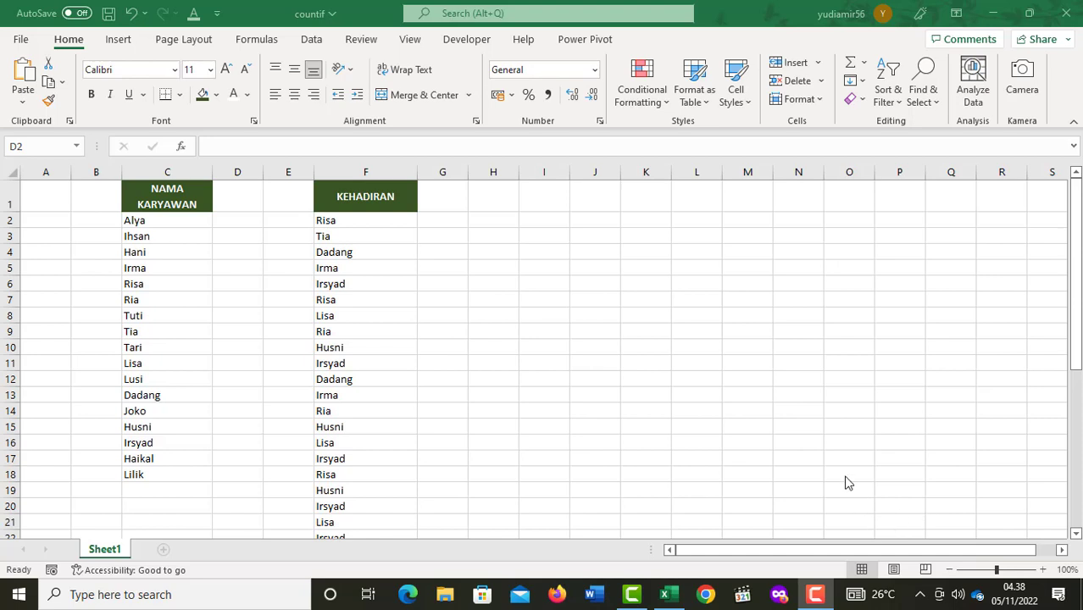
Compare employee names in NAMA KARYAWAN with entries in the KEHADIRAN attendance list
click(226, 240)
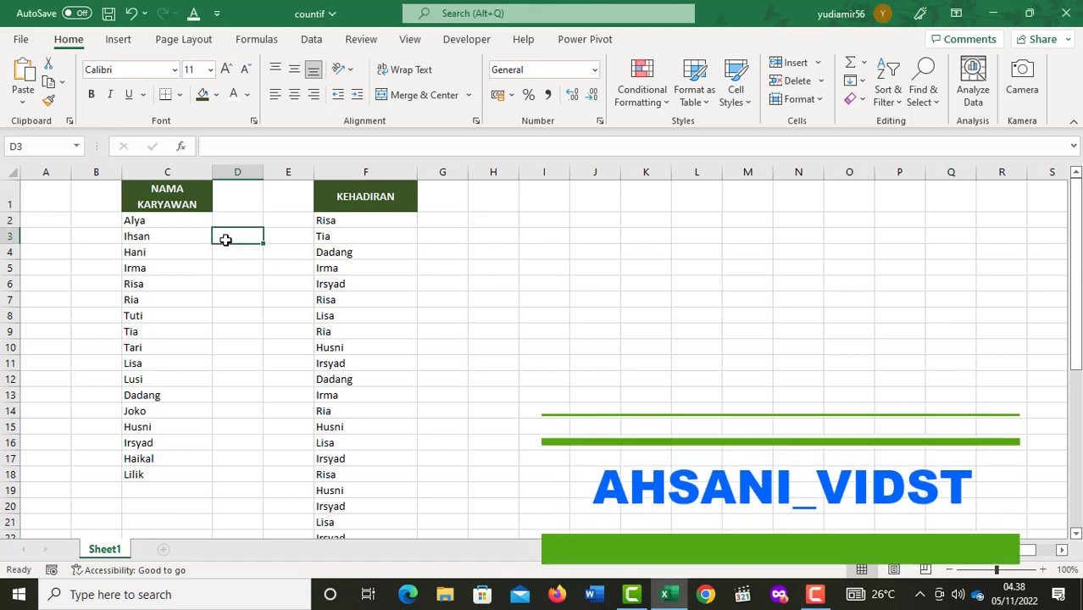
click(162, 247)
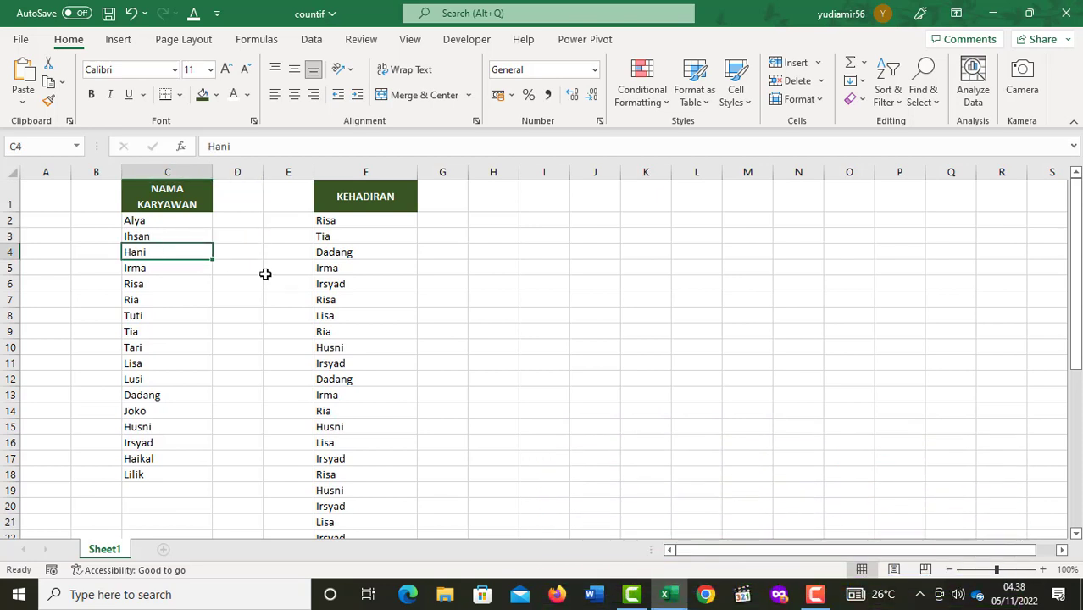
click(337, 234)
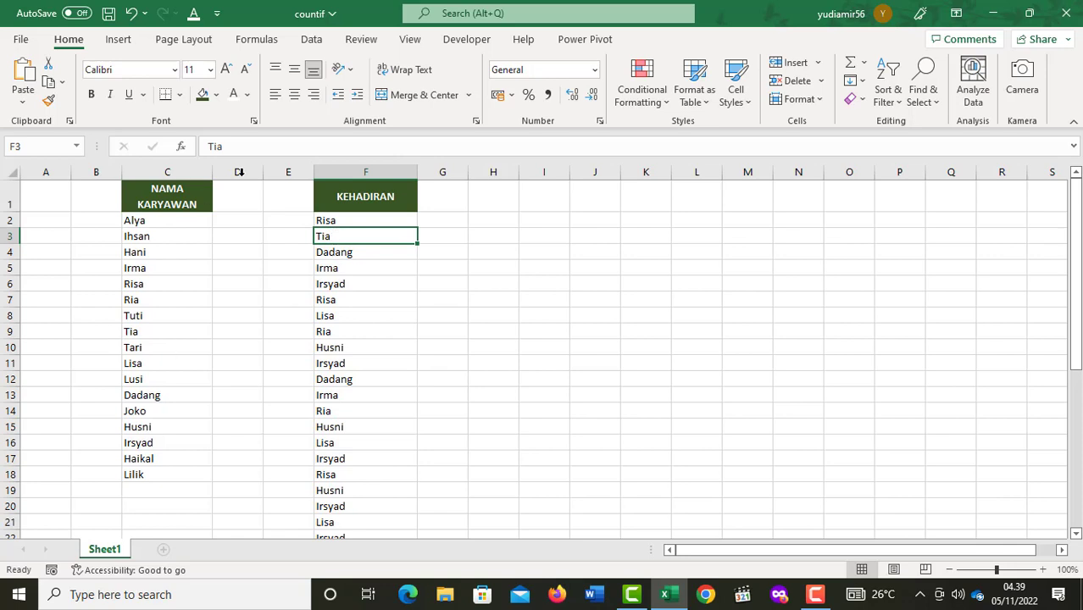
click(173, 229)
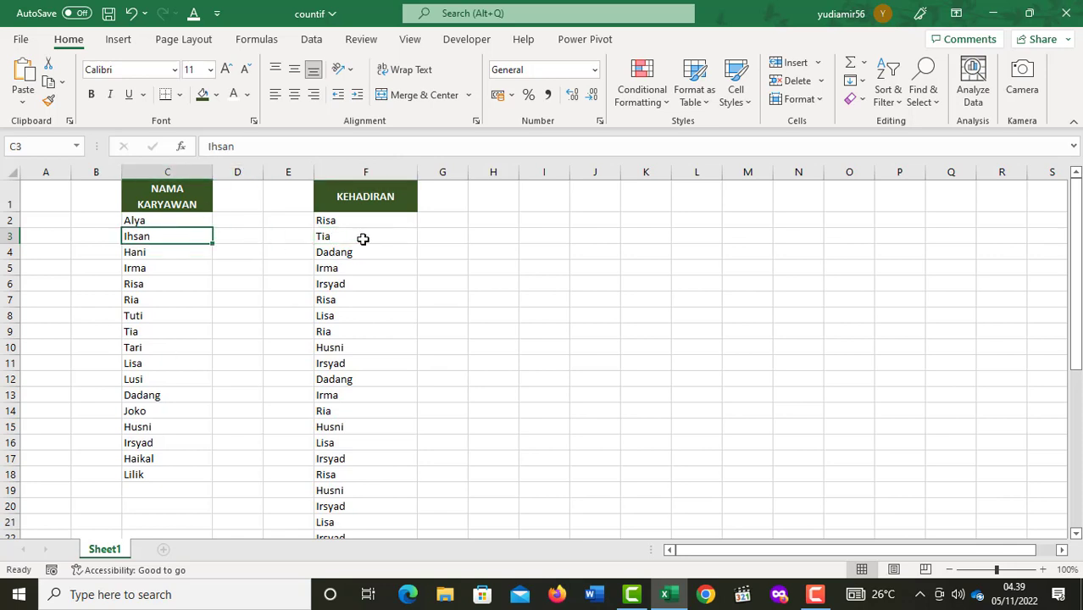
click(367, 223)
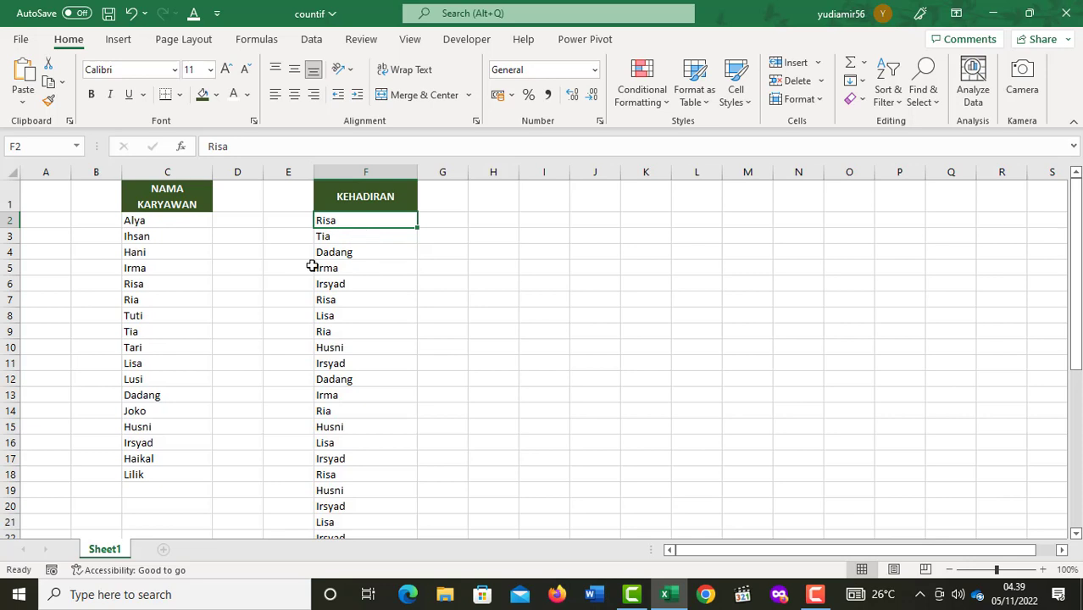
click(152, 247)
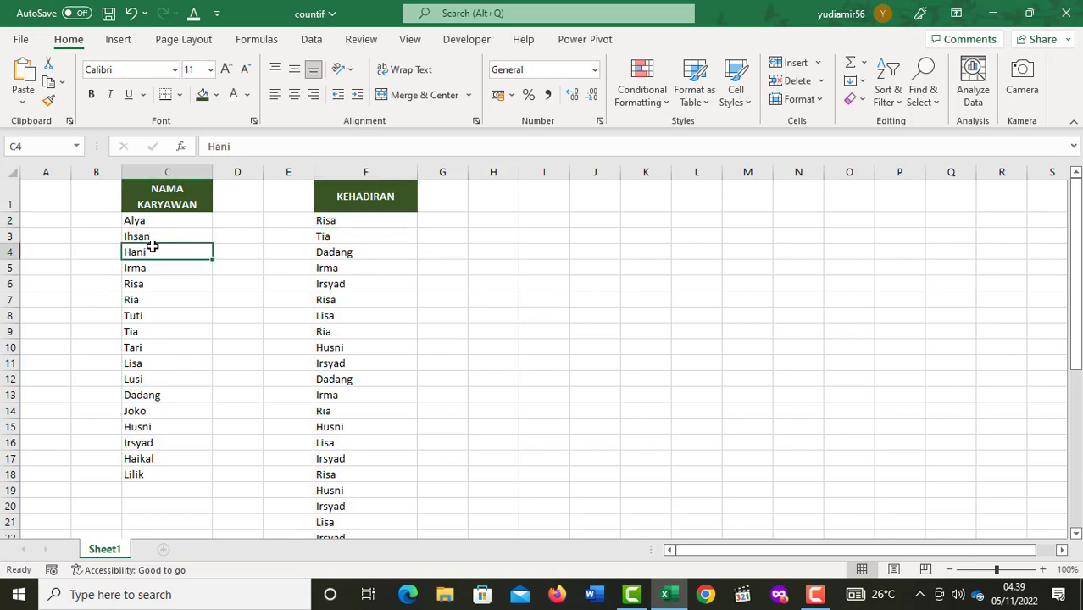
click(353, 240)
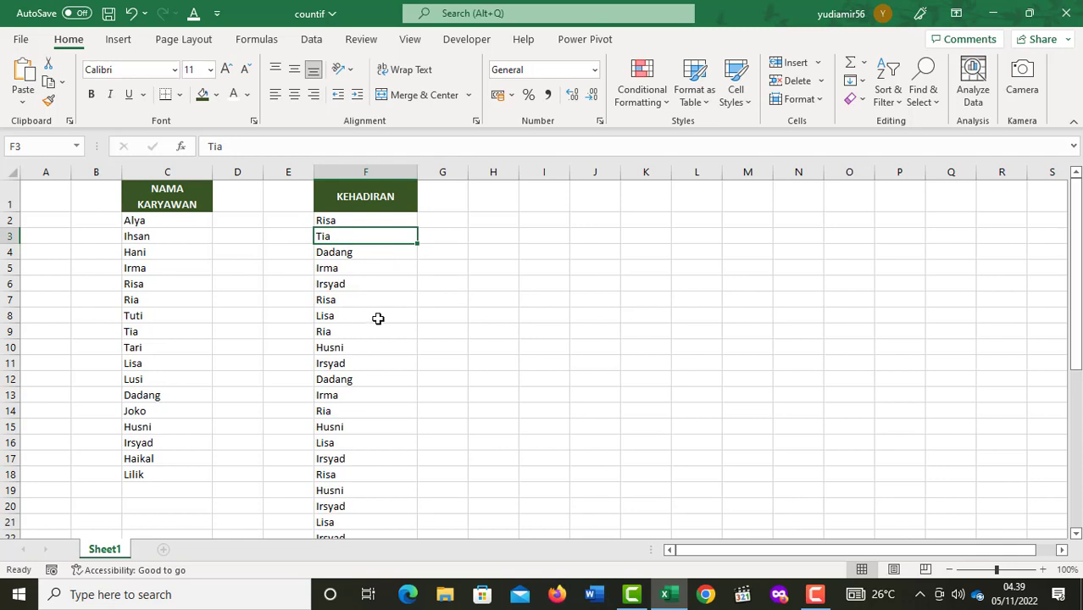
click(137, 238)
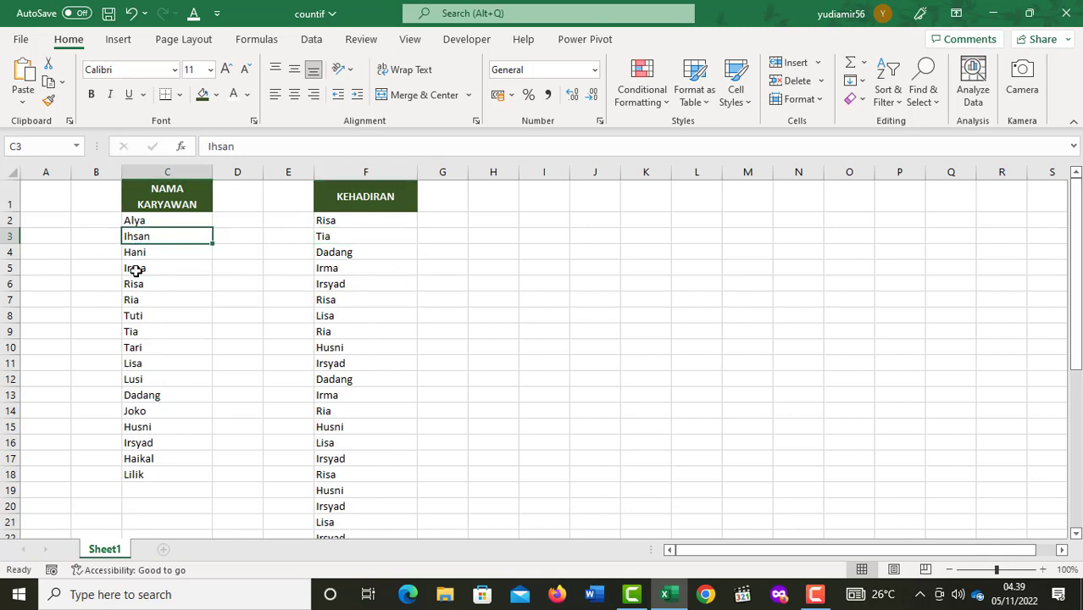
Review the other employee names and select cell D2 for the count formula
click(140, 316)
click(146, 392)
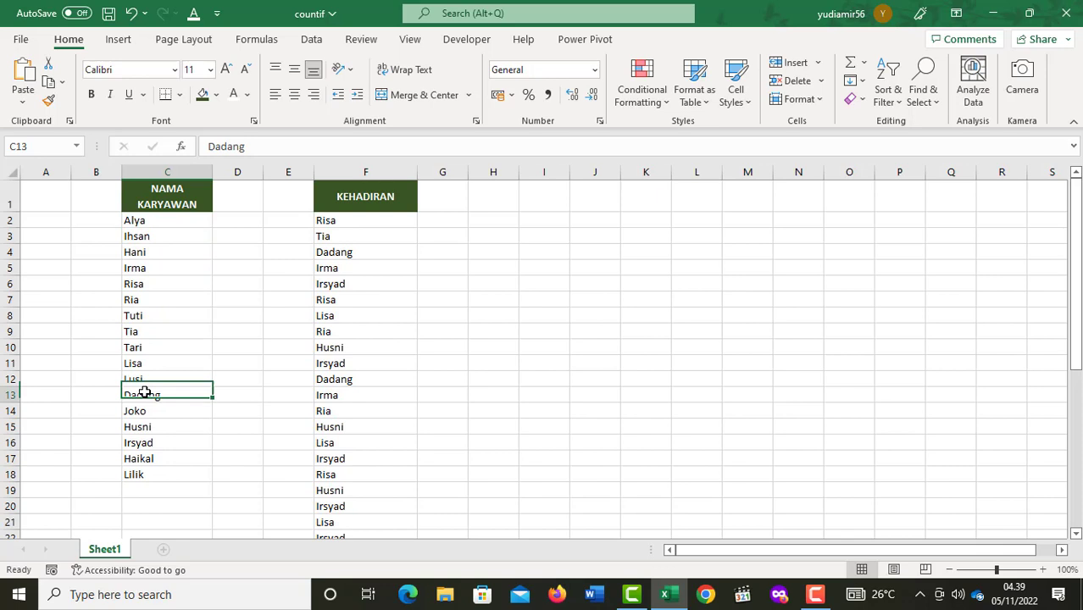
click(153, 441)
click(154, 252)
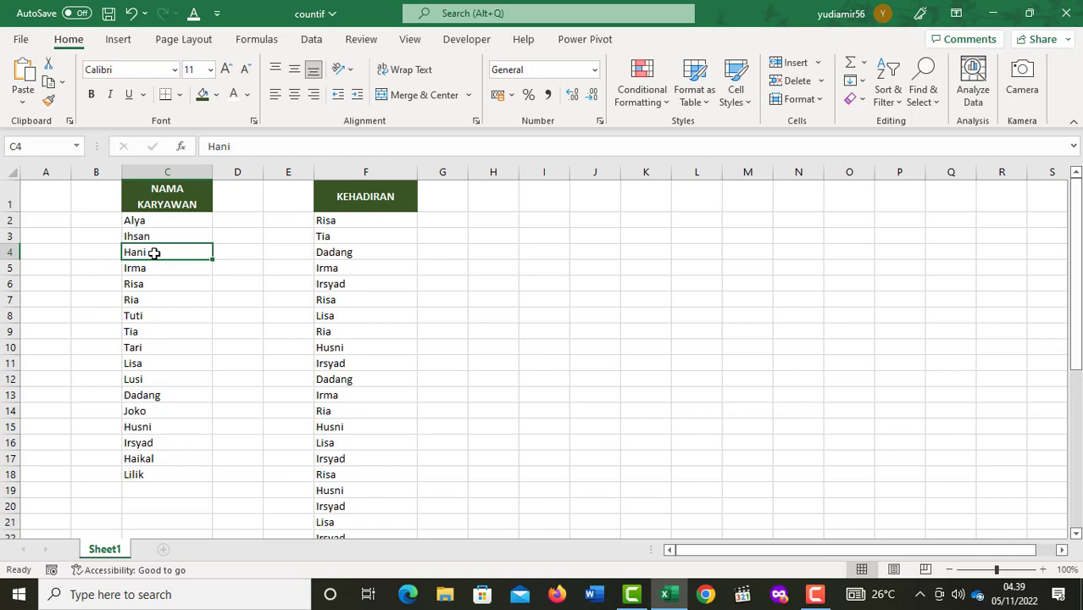
click(163, 222)
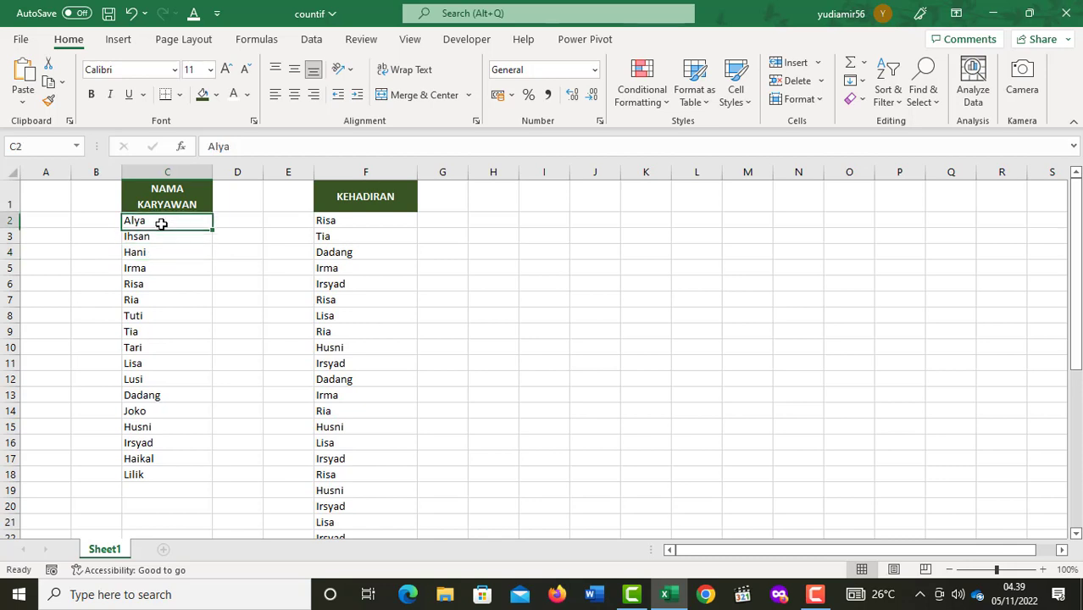
click(149, 300)
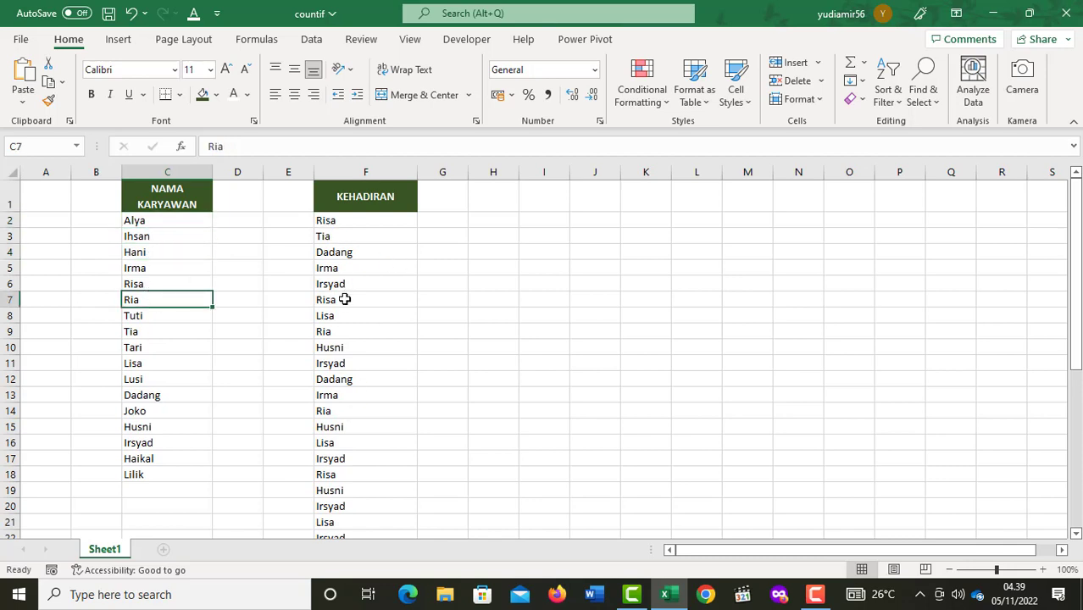
click(167, 224)
click(242, 224)
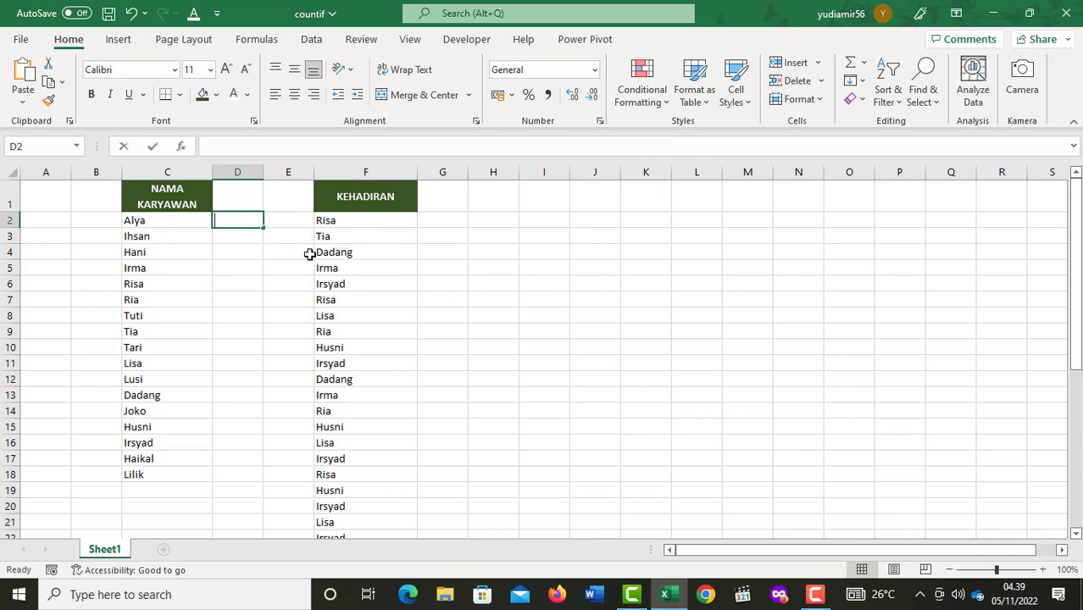
Enter =COUNTIF($F$2:$F$40;C2) in D2 to count the first employee's attendance
text(=COUNTIF()
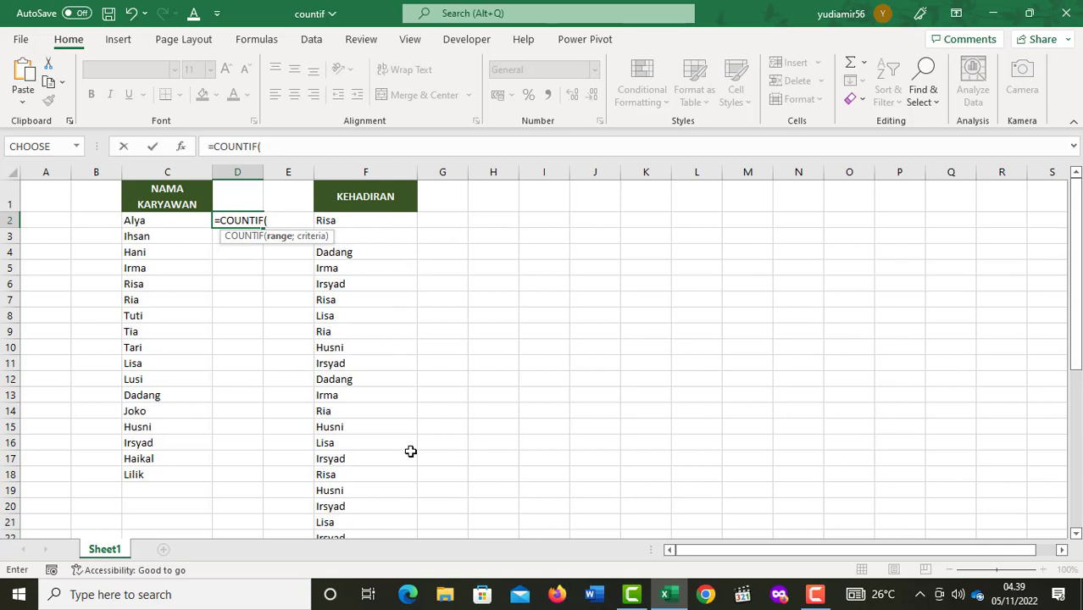
click(353, 221)
scroll(389, 475, down, 6)
scroll(389, 472, down, 4)
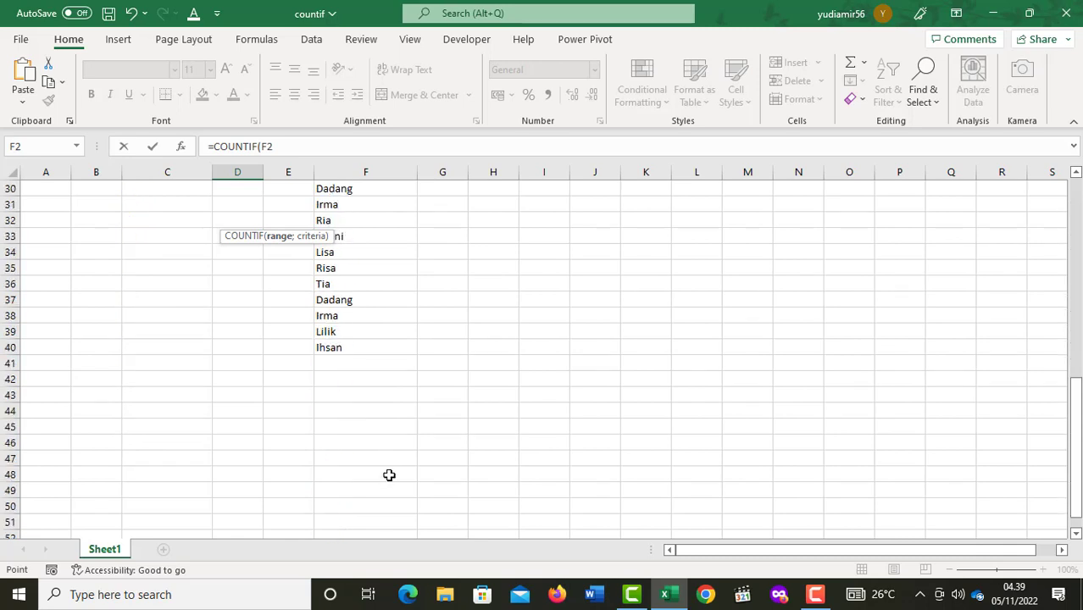
shift+click(349, 347)
scroll(415, 419, up, 6)
scroll(415, 417, up, 4)
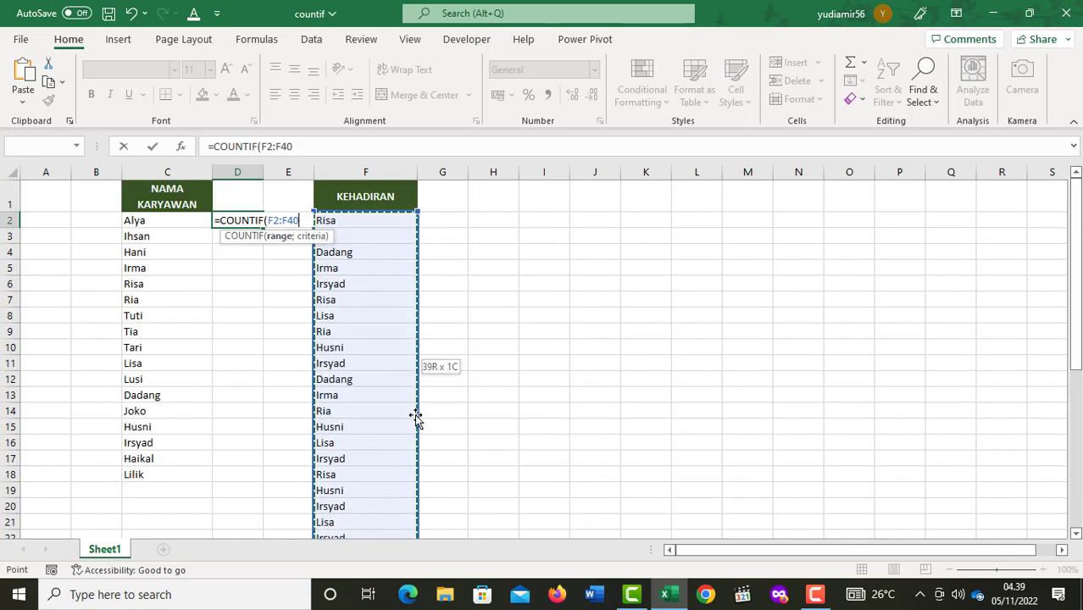
key(F4)
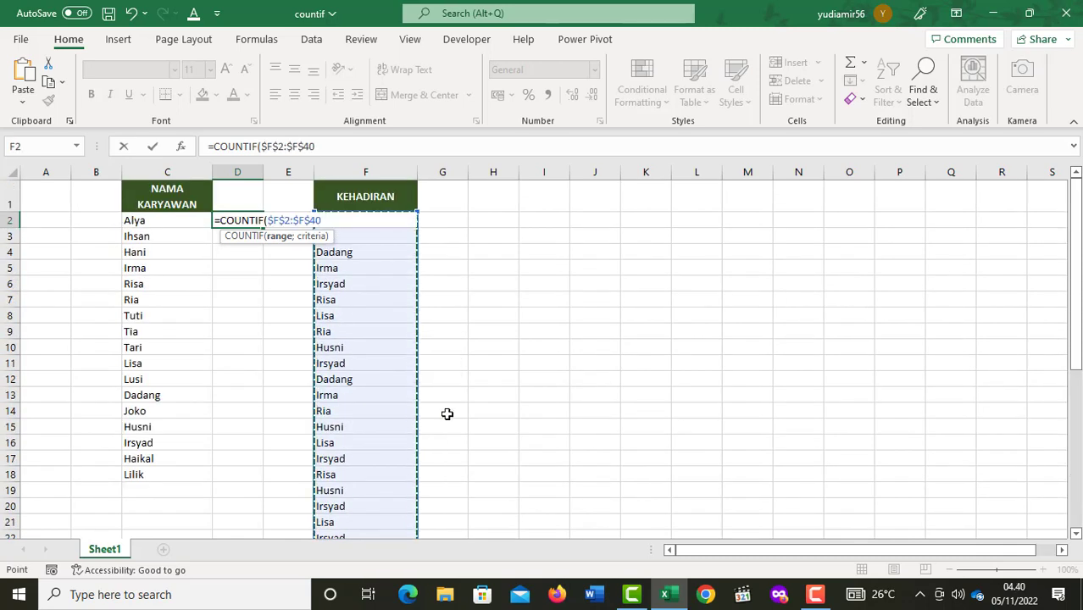
text(;)
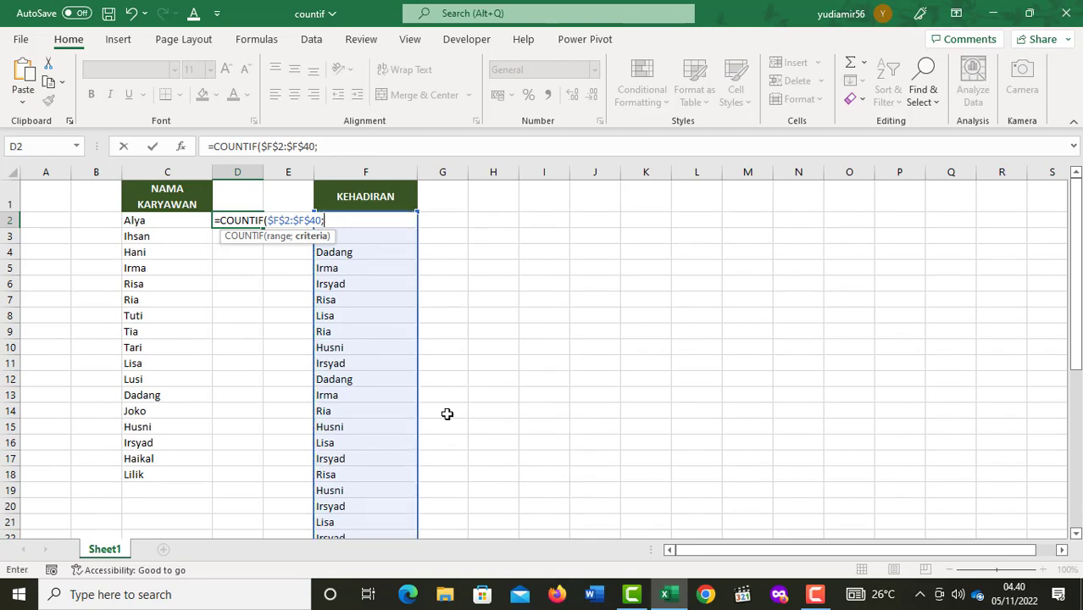
click(161, 227)
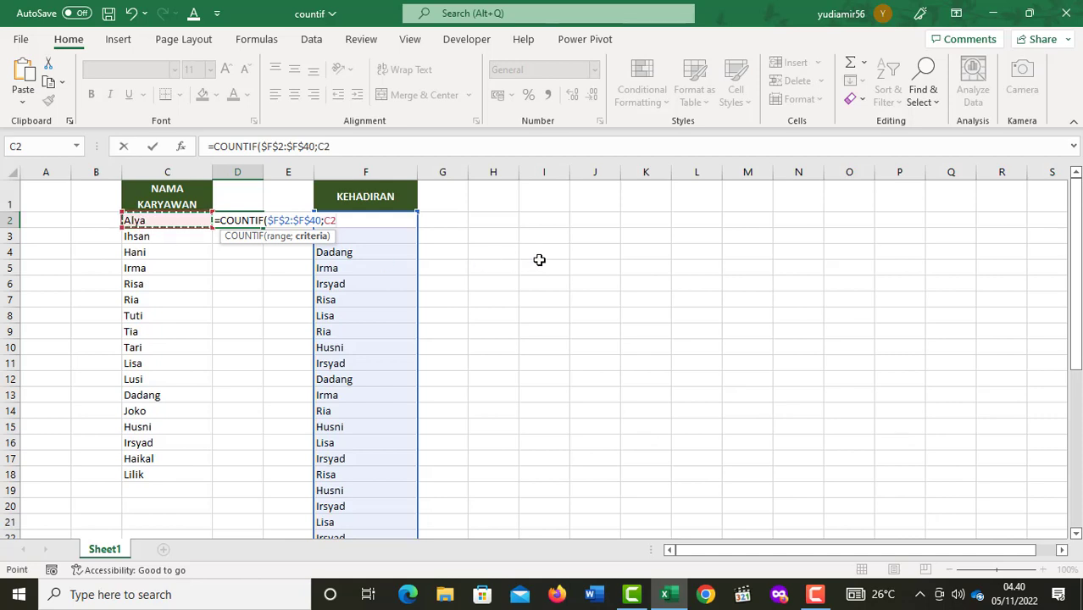
text())
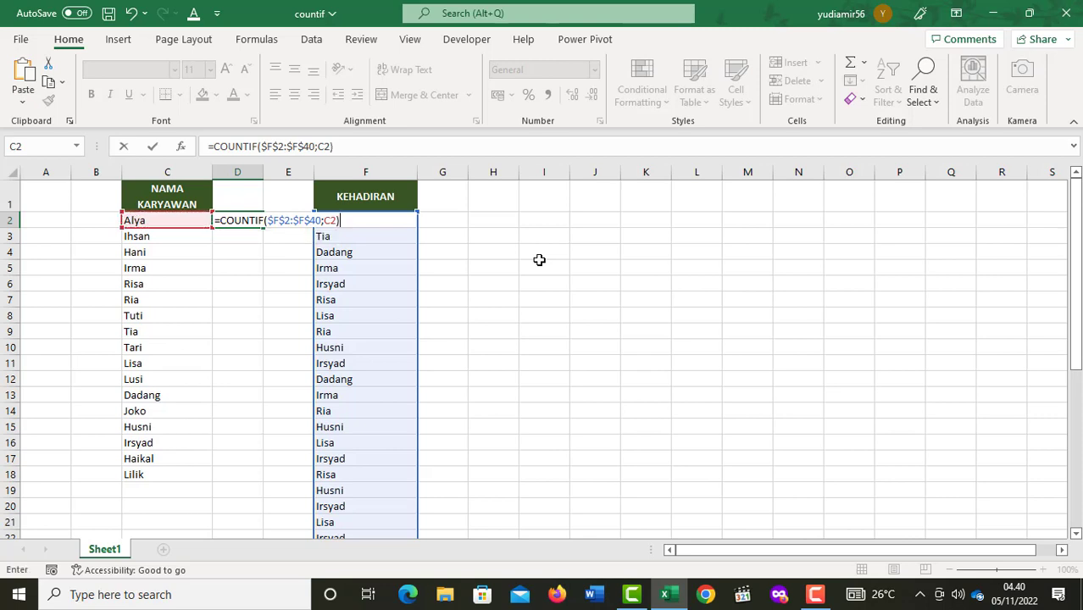
key(Return)
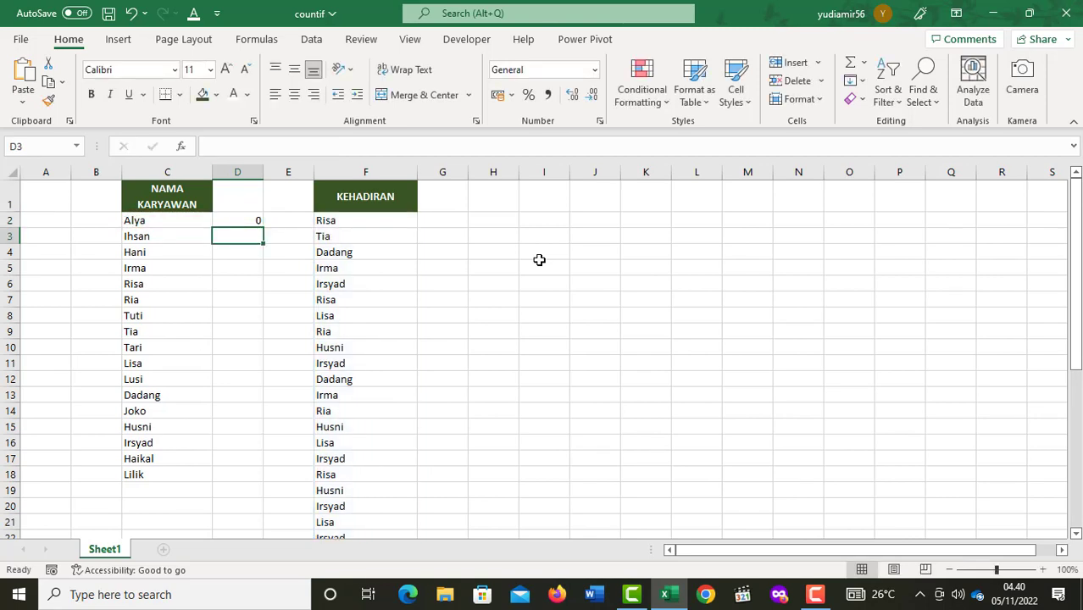
click(141, 224)
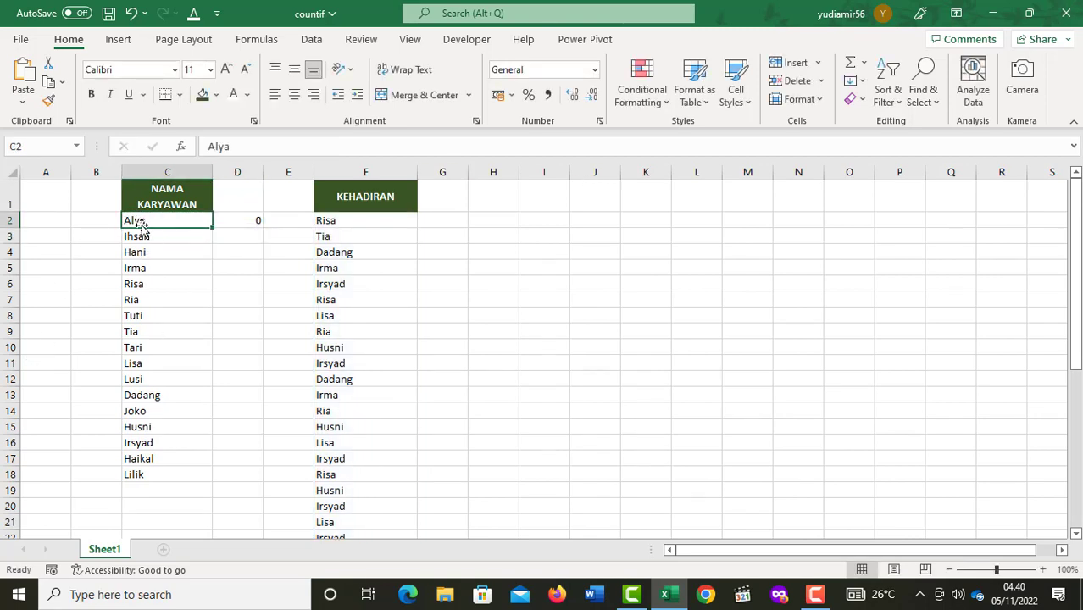
click(258, 218)
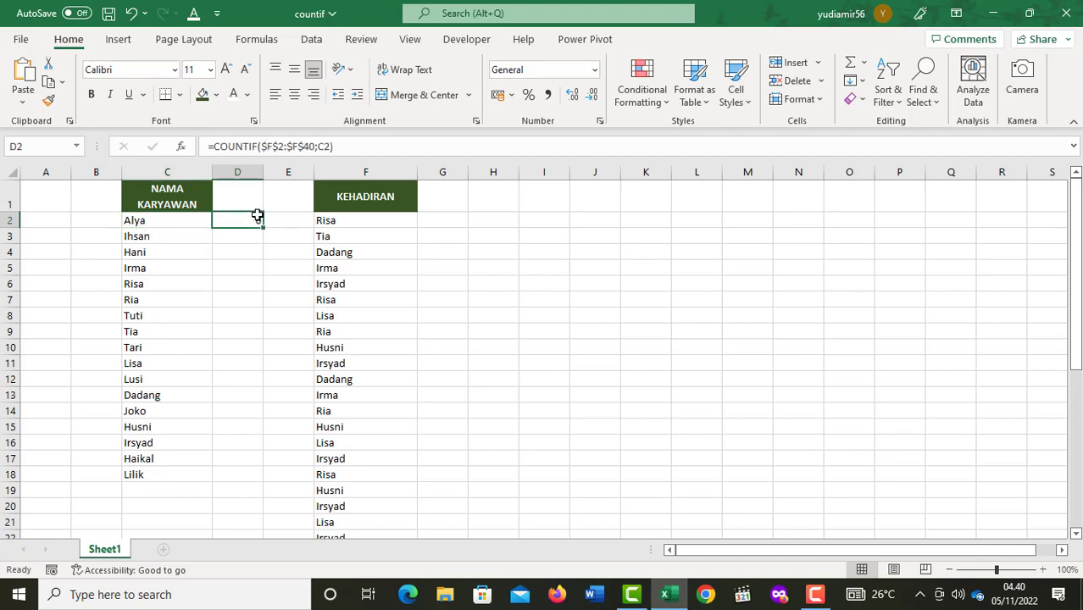
click(128, 223)
click(346, 251)
scroll(375, 336, down, 1)
scroll(375, 337, down, 6)
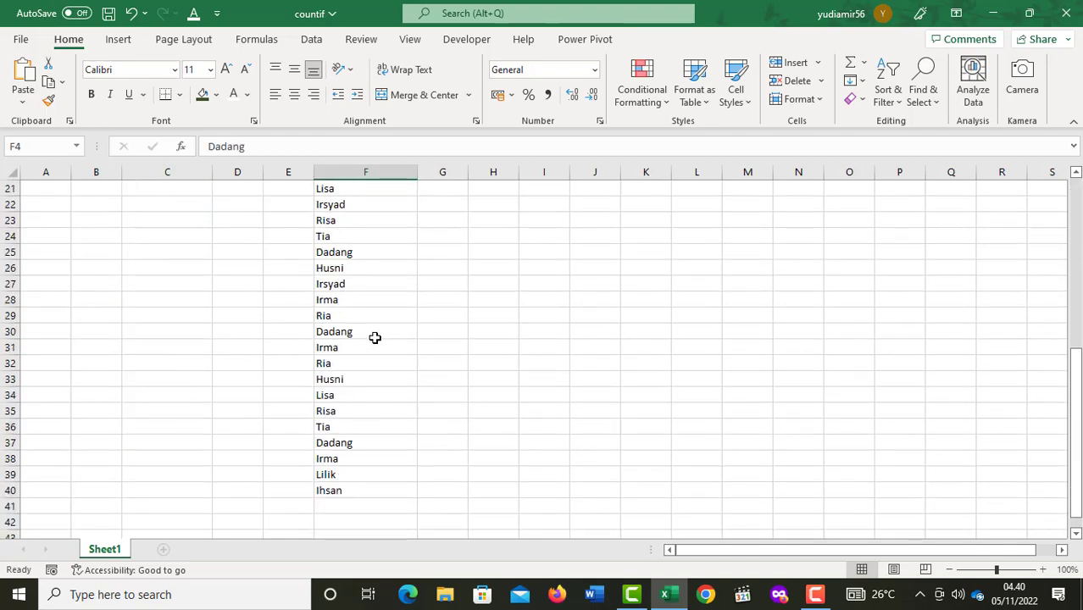
scroll(375, 338, up, 5)
scroll(374, 338, up, 2)
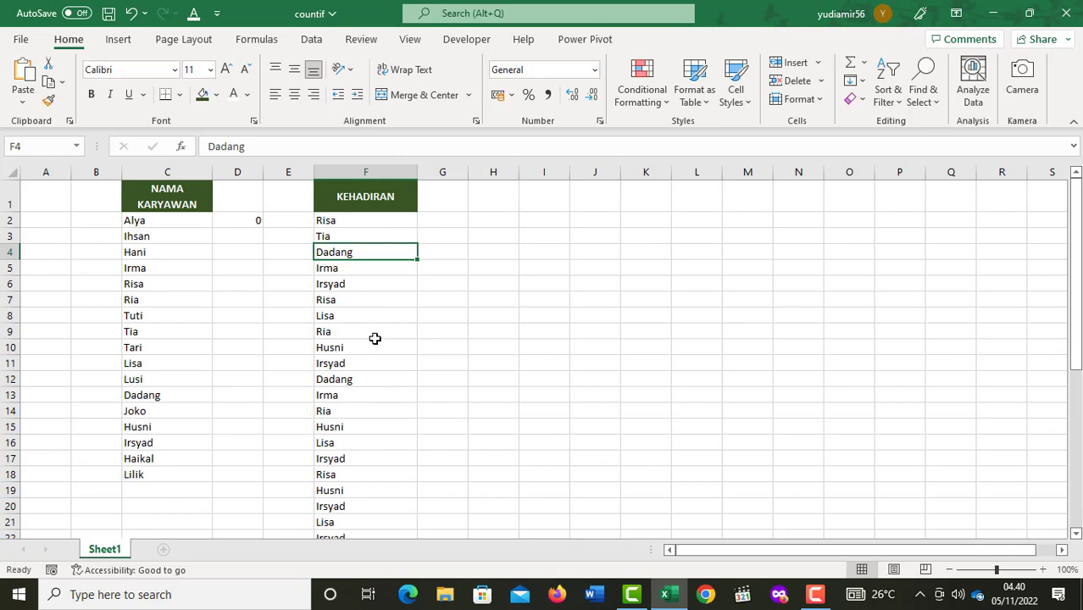
click(259, 223)
Fill the COUNTIF formula down to D18 and inspect the copied formulas in D5–D7
drag(262, 227, 261, 481)
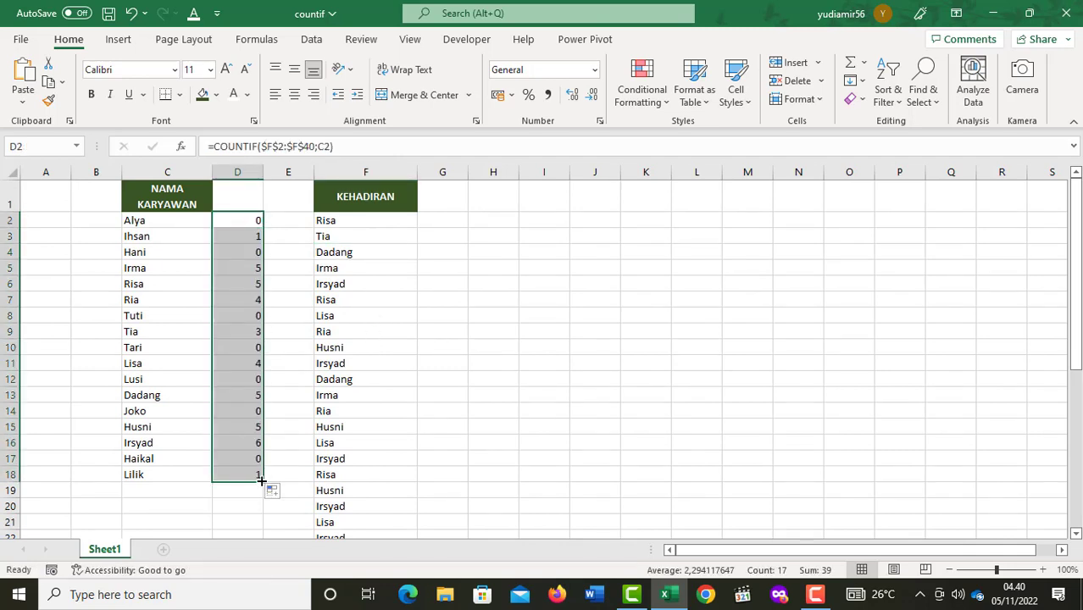
click(170, 235)
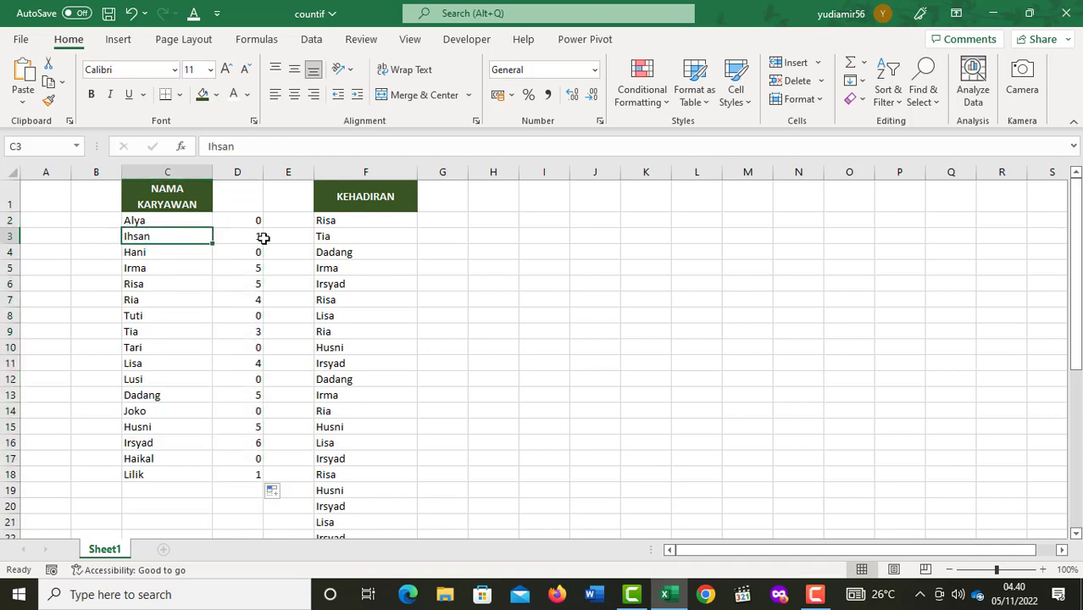
drag(266, 238, 257, 237)
click(349, 378)
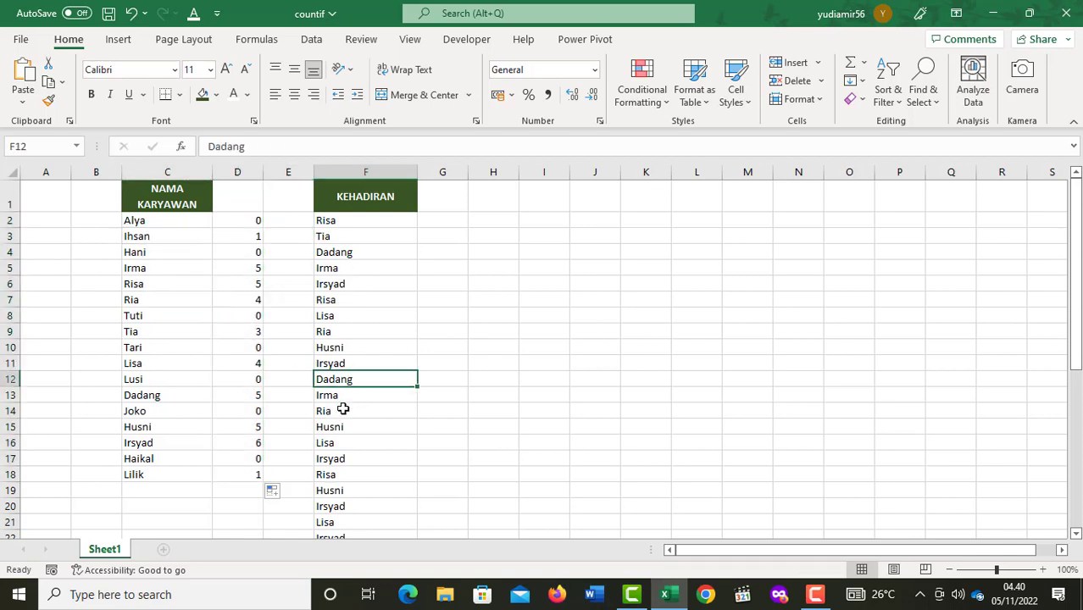
click(242, 270)
click(257, 282)
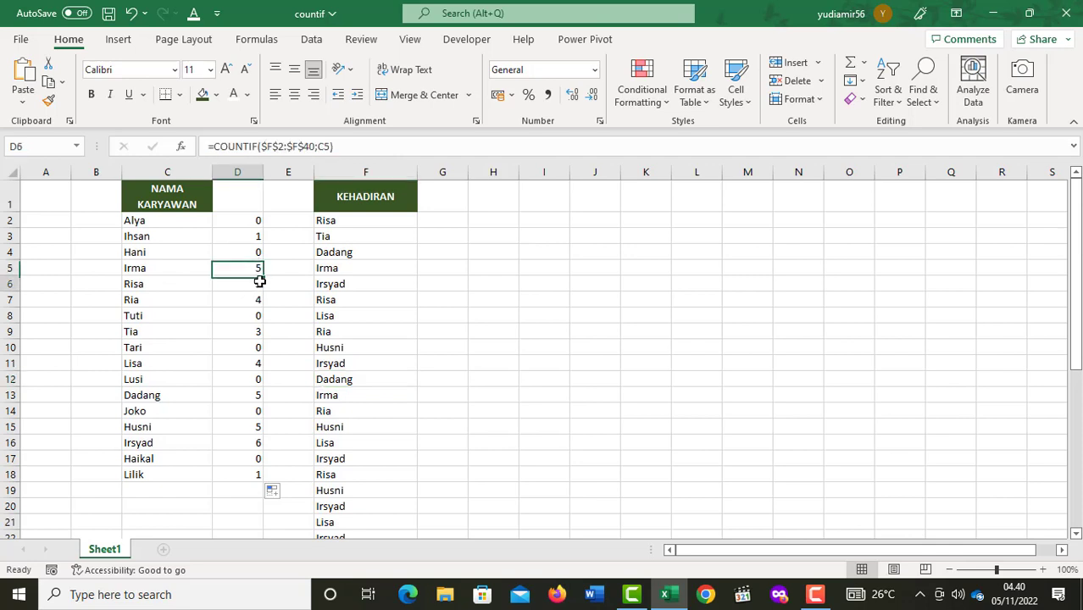
click(253, 300)
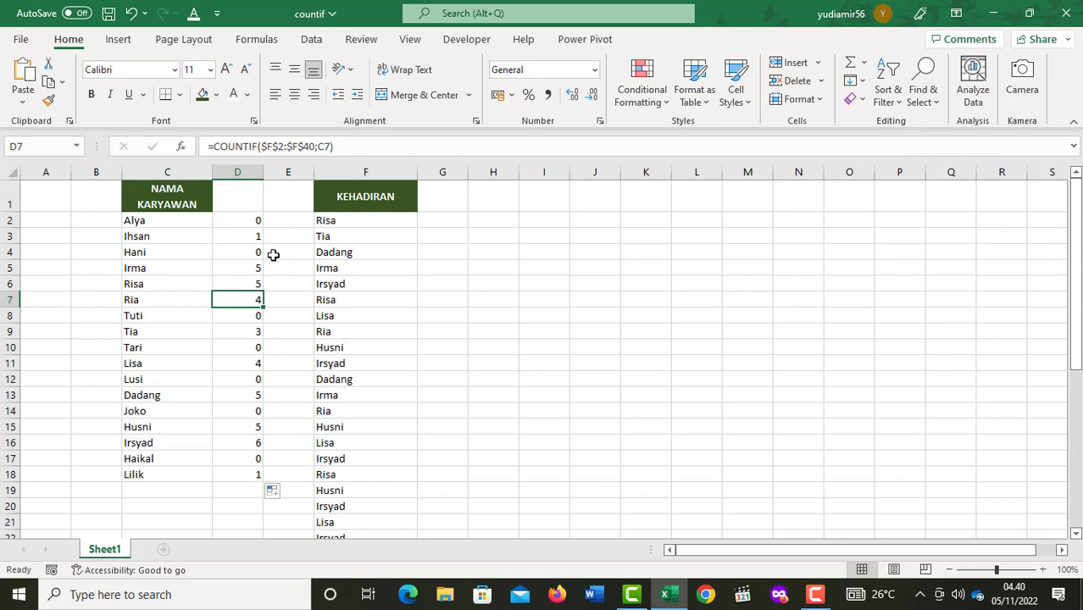
Check the zero counts for Hani, Tuti and Tari and the counts for Irma and Risa
click(254, 219)
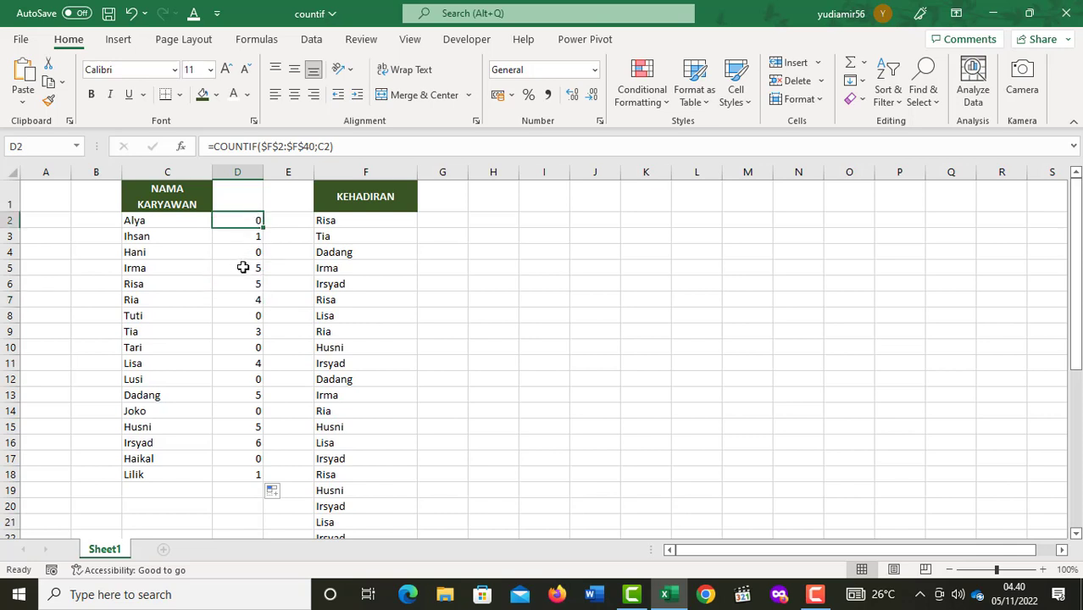
drag(262, 227, 263, 258)
click(261, 255)
click(260, 314)
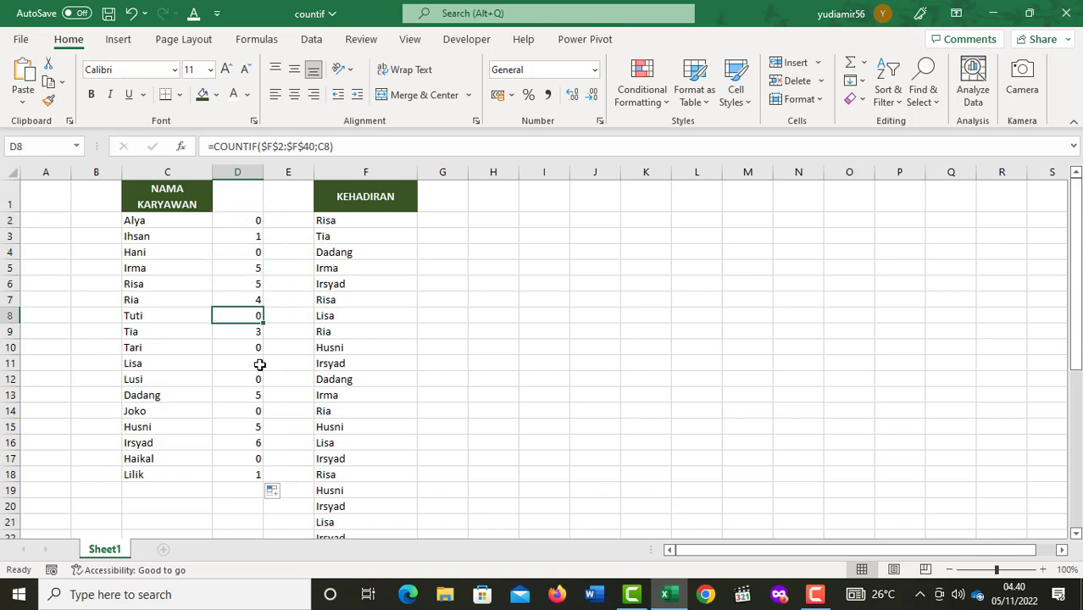
click(255, 350)
click(261, 268)
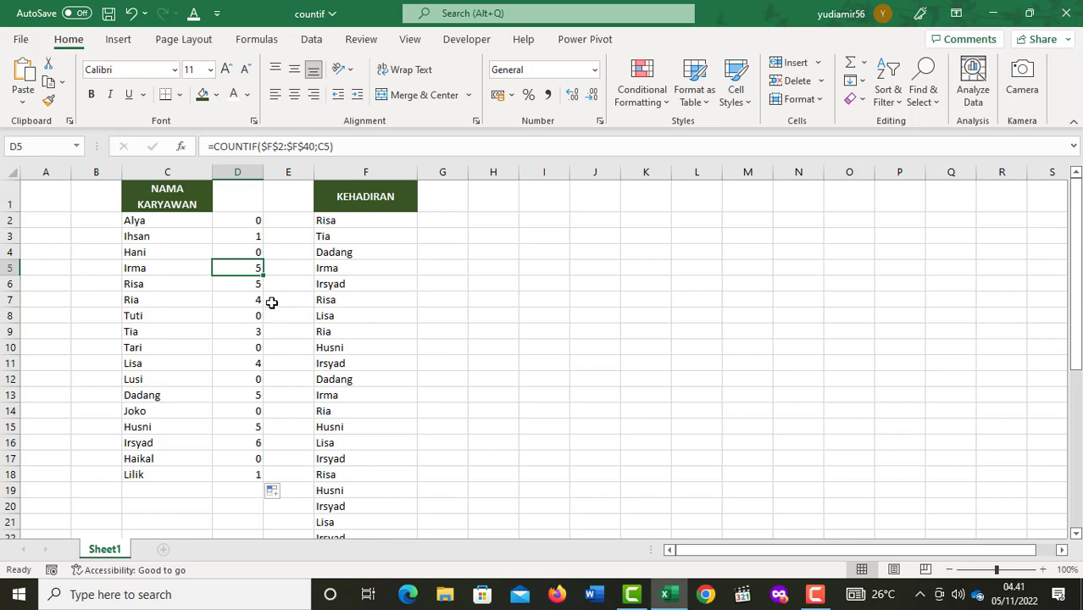
click(256, 286)
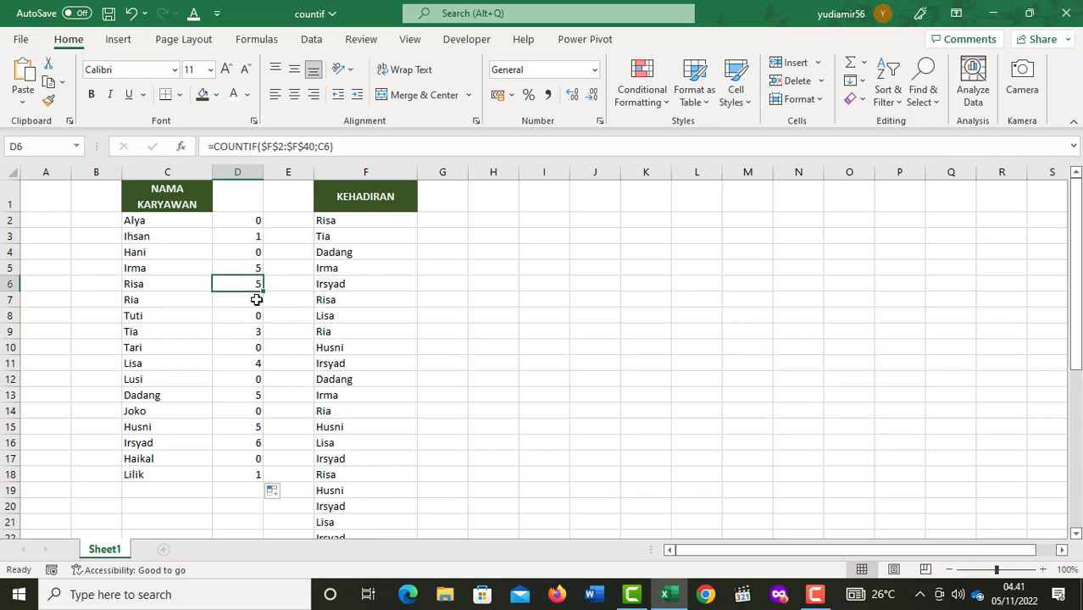
click(258, 266)
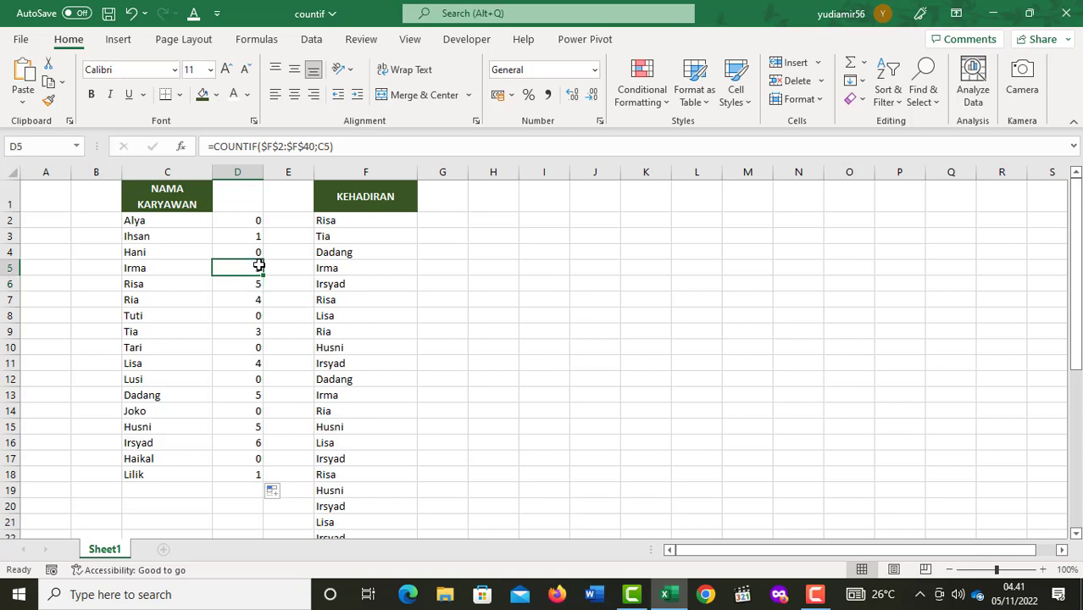
Compare Hani, Risa, Lisa and Irma with their counts, ending back on D2
click(134, 250)
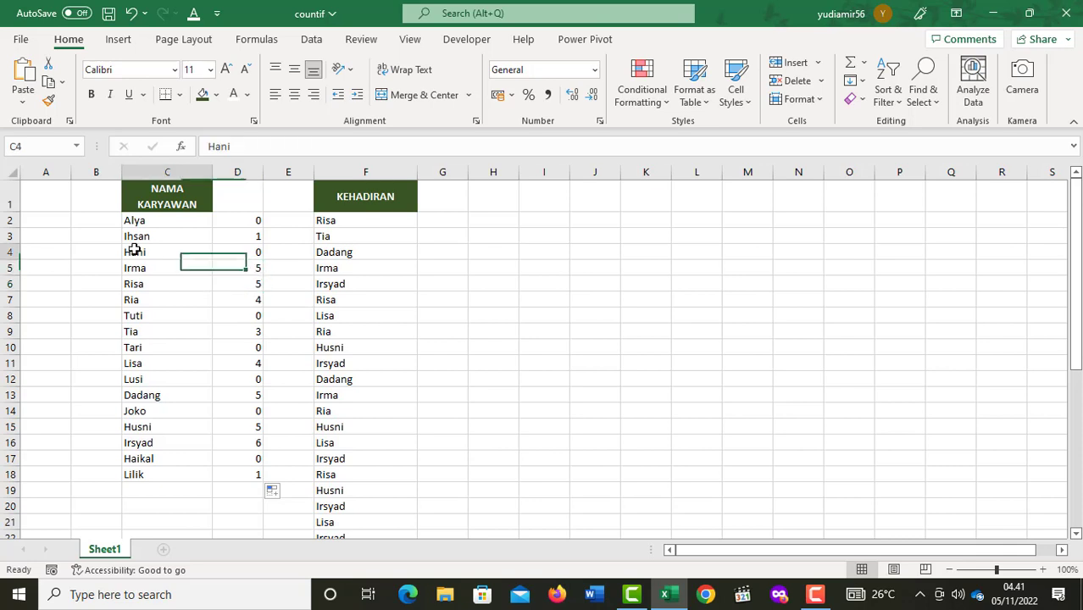
click(159, 286)
click(158, 363)
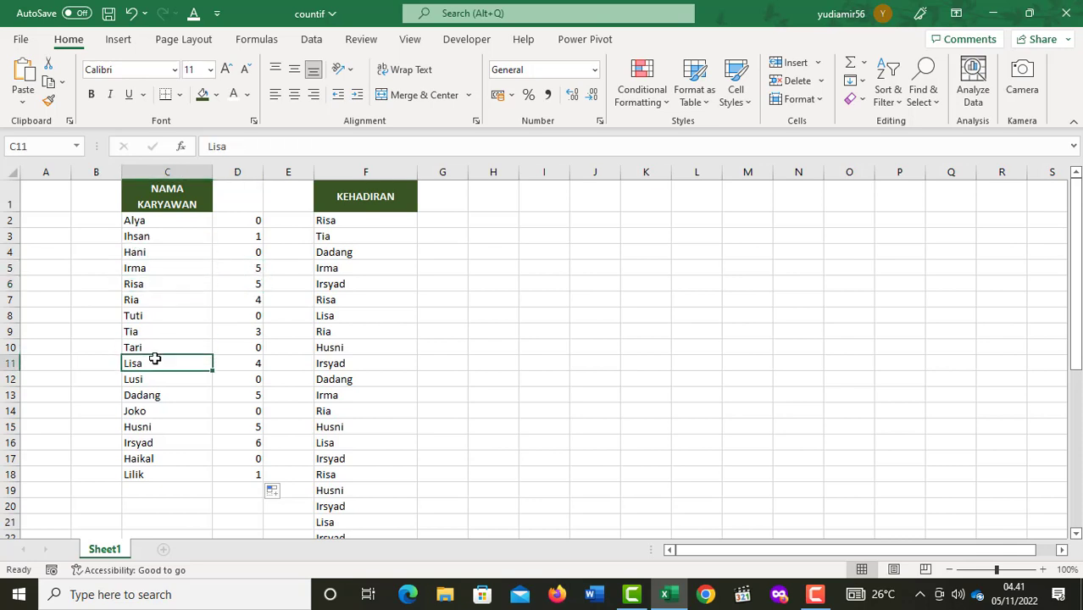
click(156, 270)
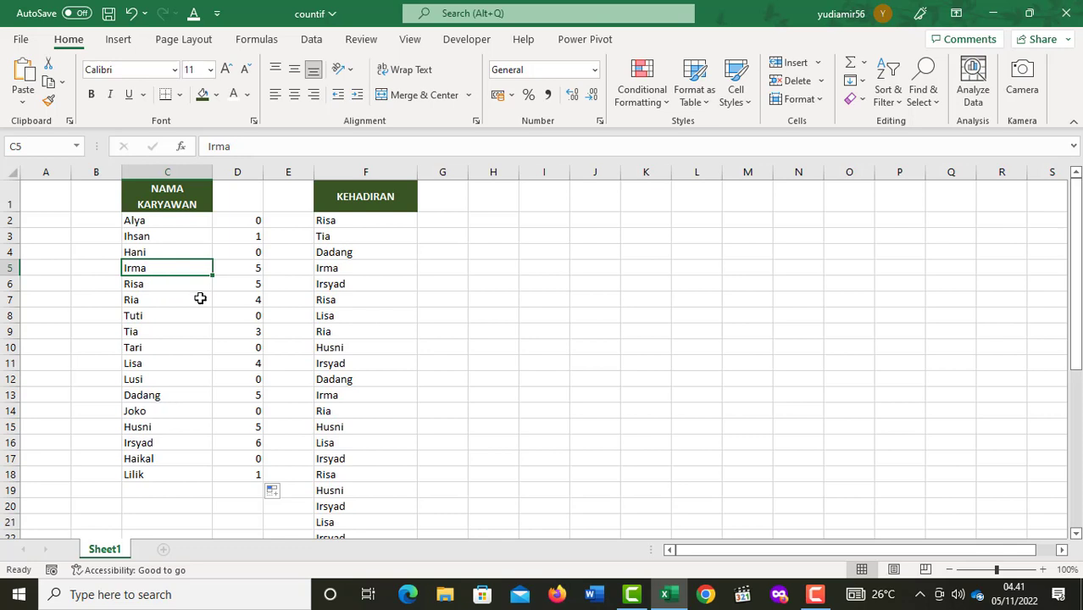
drag(259, 269, 253, 286)
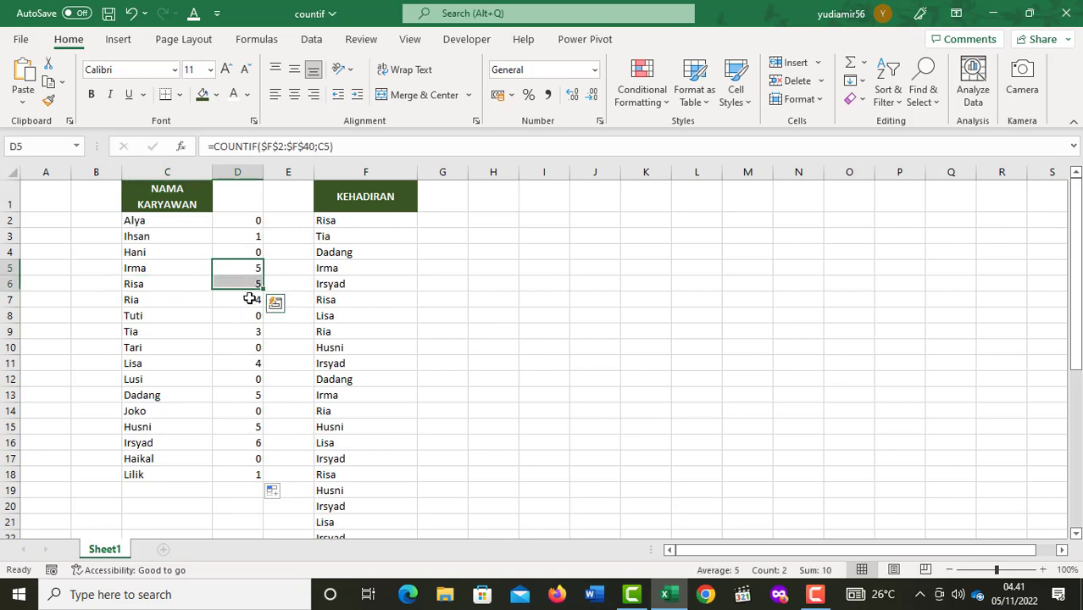
click(250, 266)
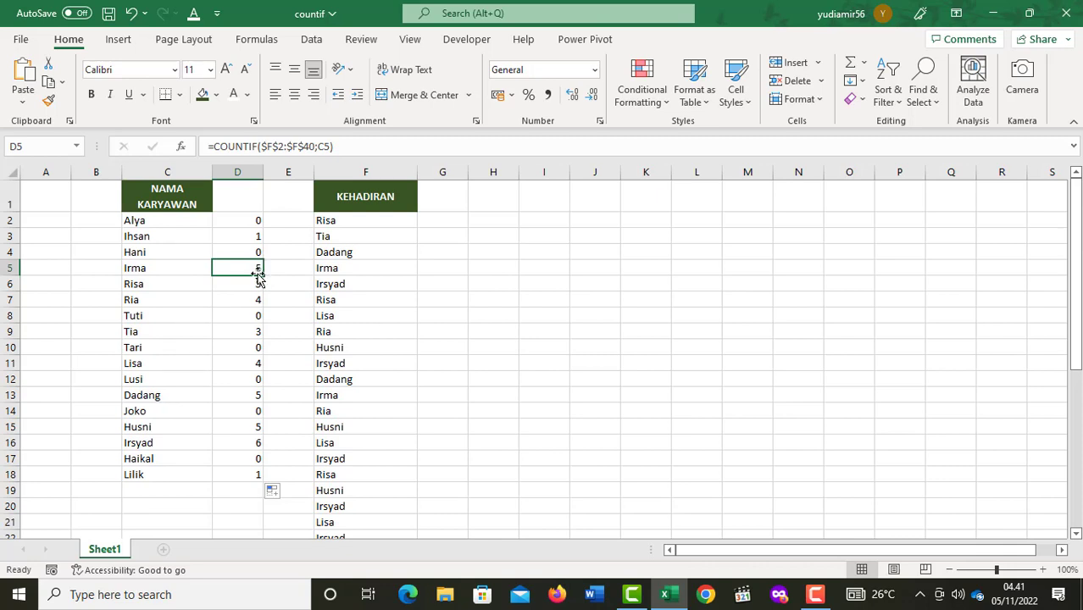
click(255, 252)
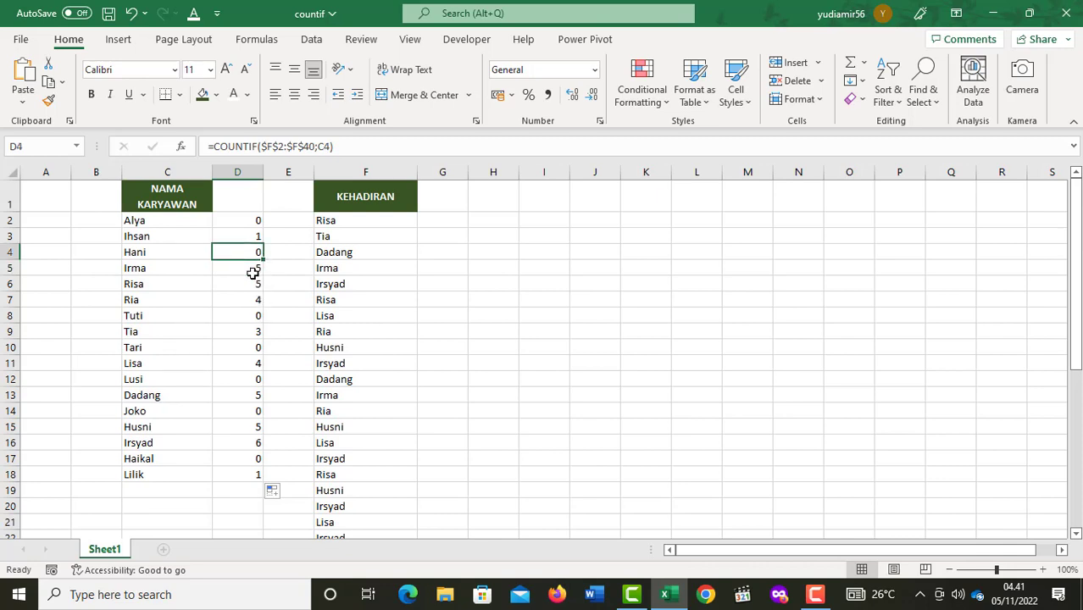
click(257, 221)
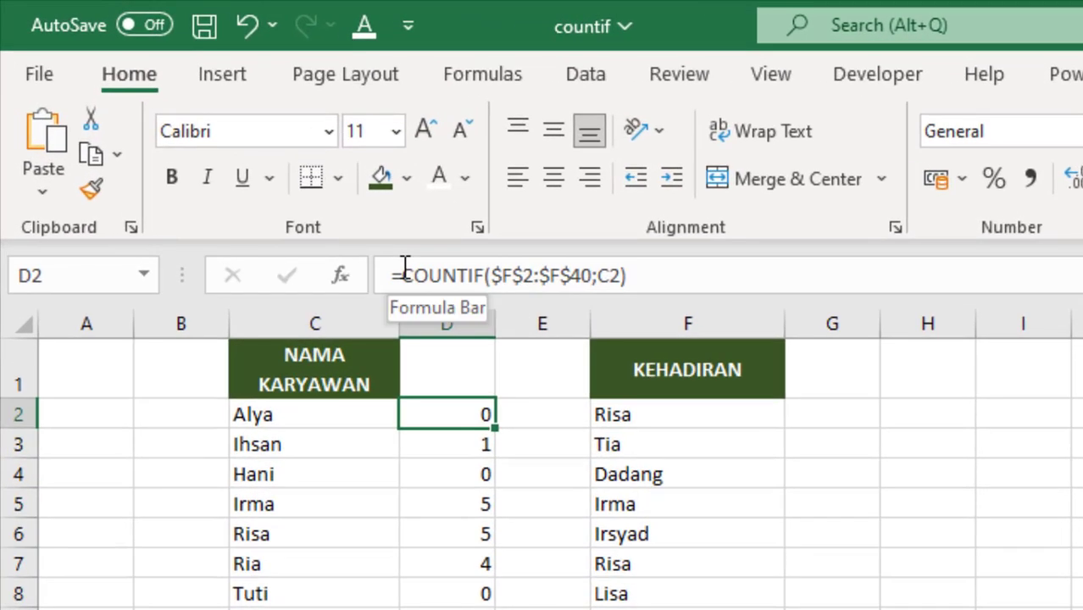
Wrap D2's formula into =IF(COUNTIF($F$2:$F$40;C2)=0;1;0) so Alya shows 1
click(214, 147)
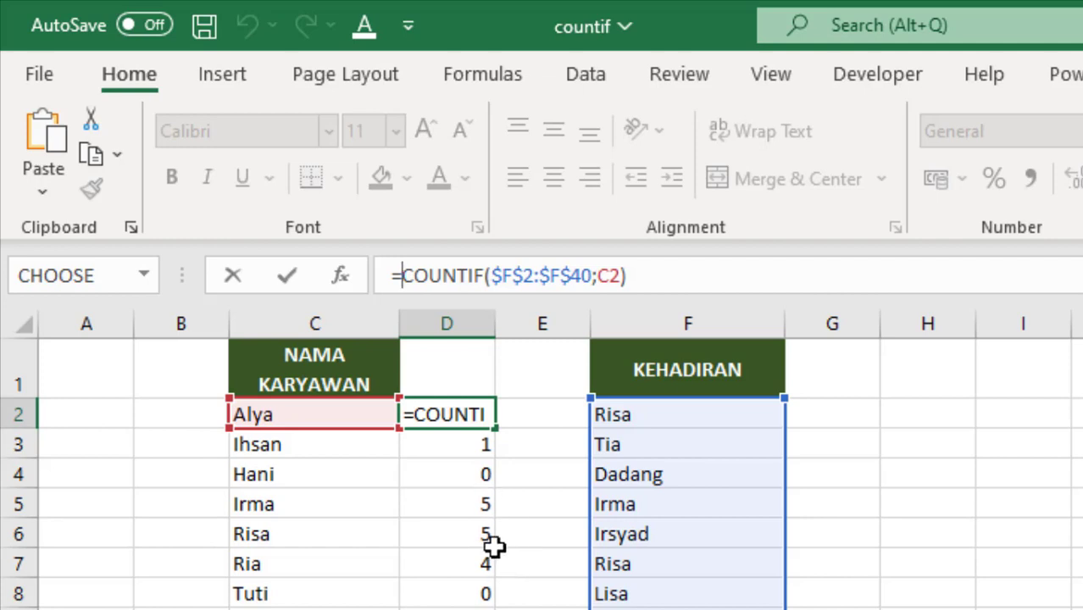
text(IF()
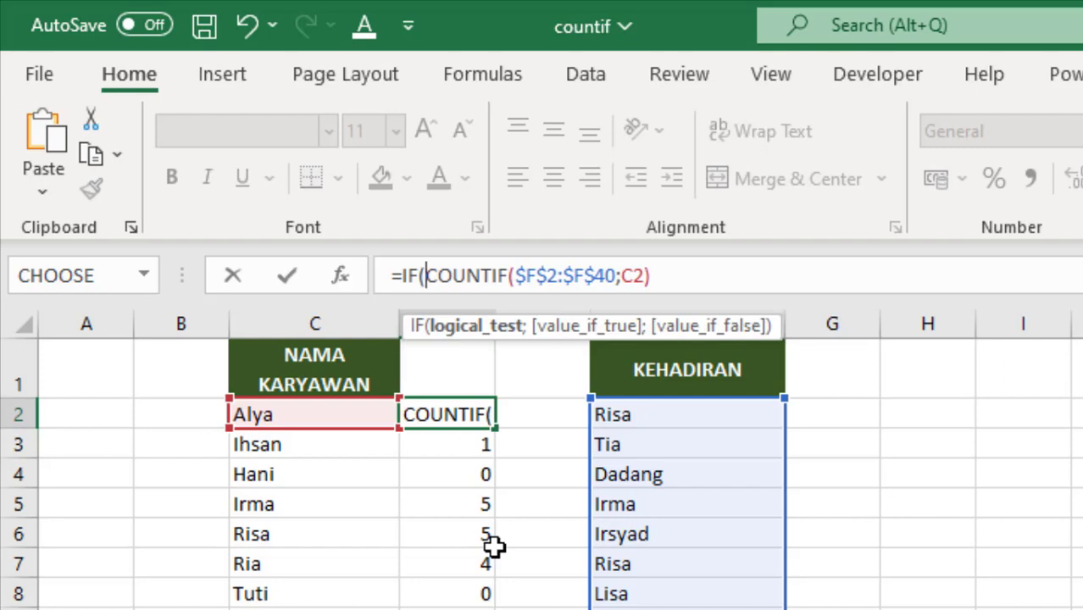
click(668, 277)
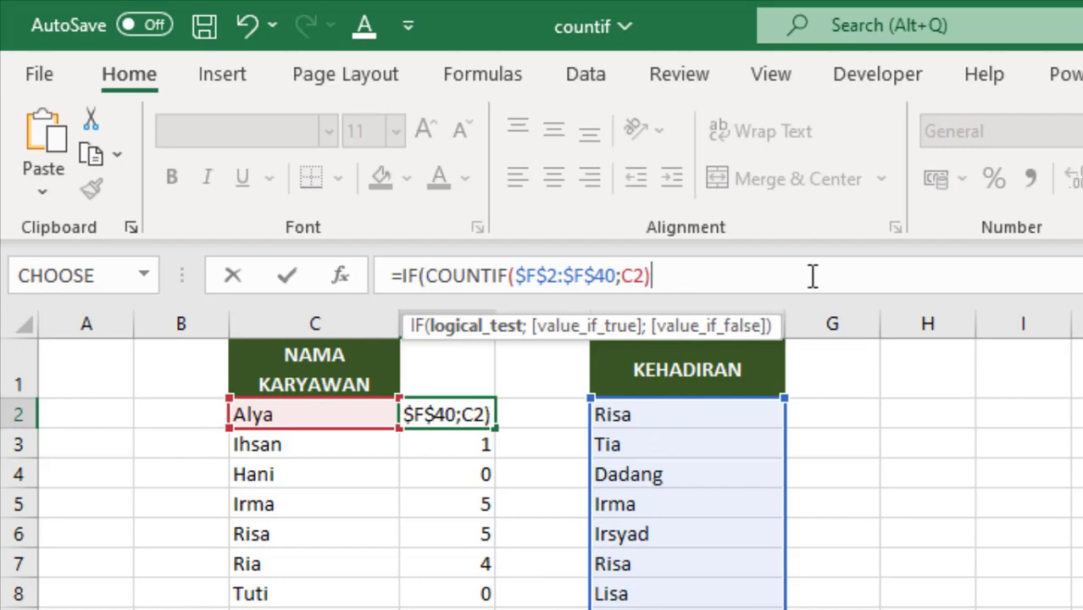
text(=)
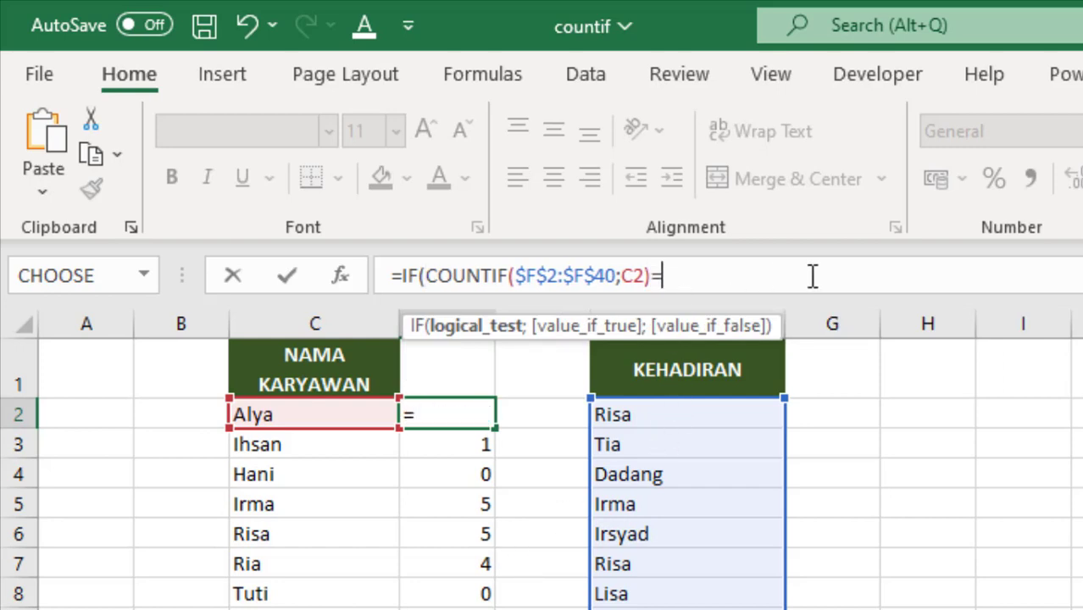
text(0)
text(;)
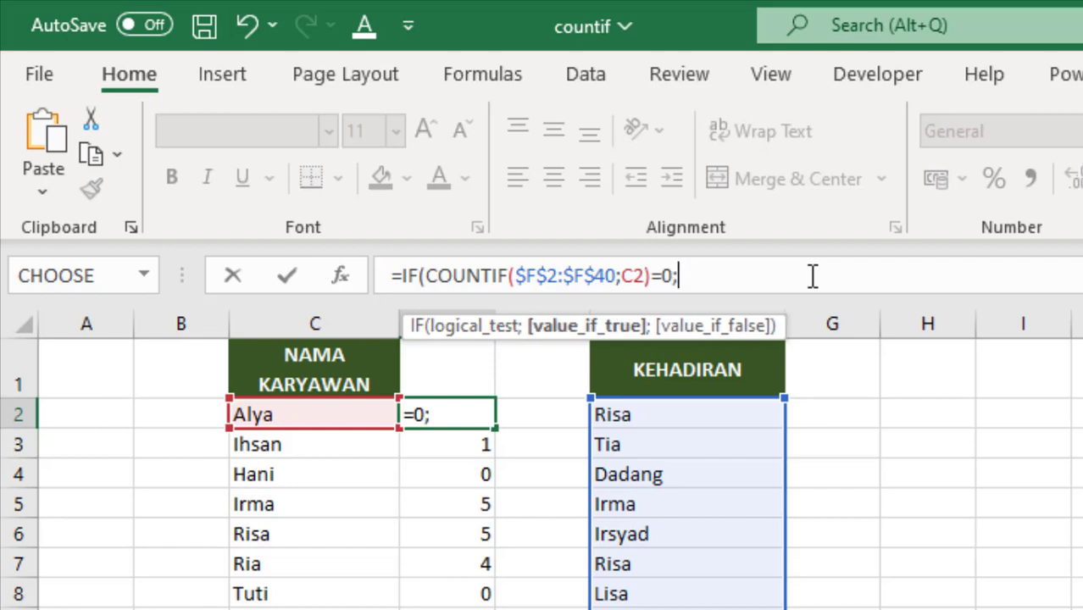
text(1)
text(;)
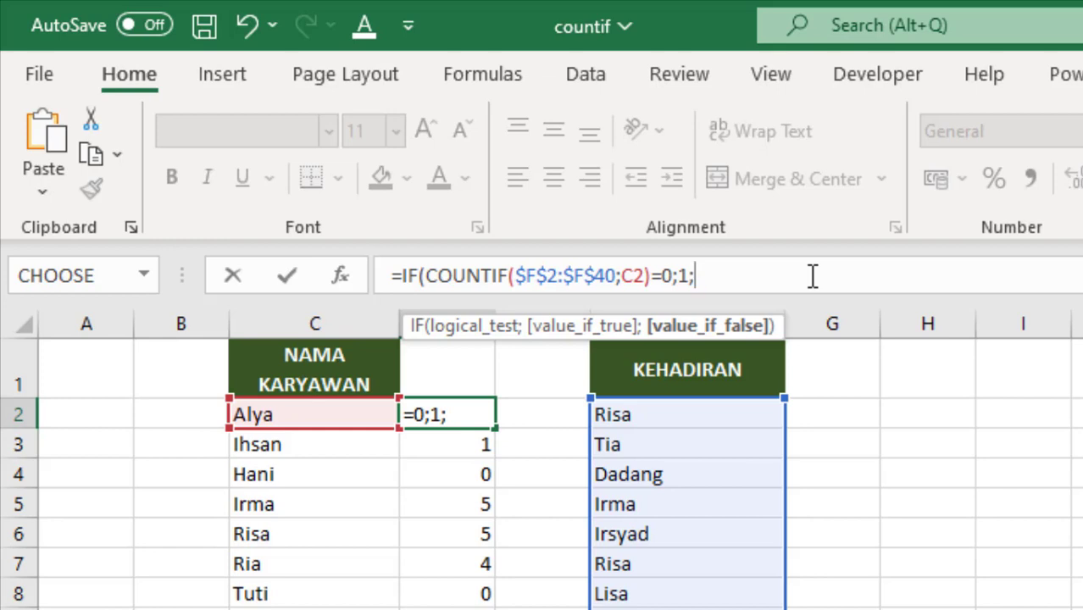
text(0)
text())
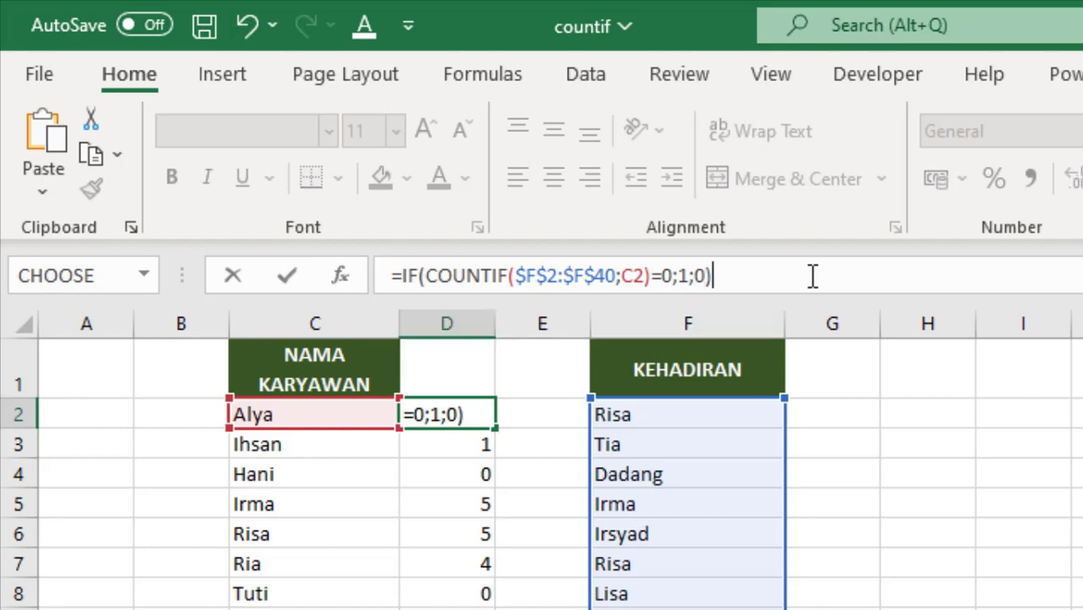
key(Return)
key(Up)
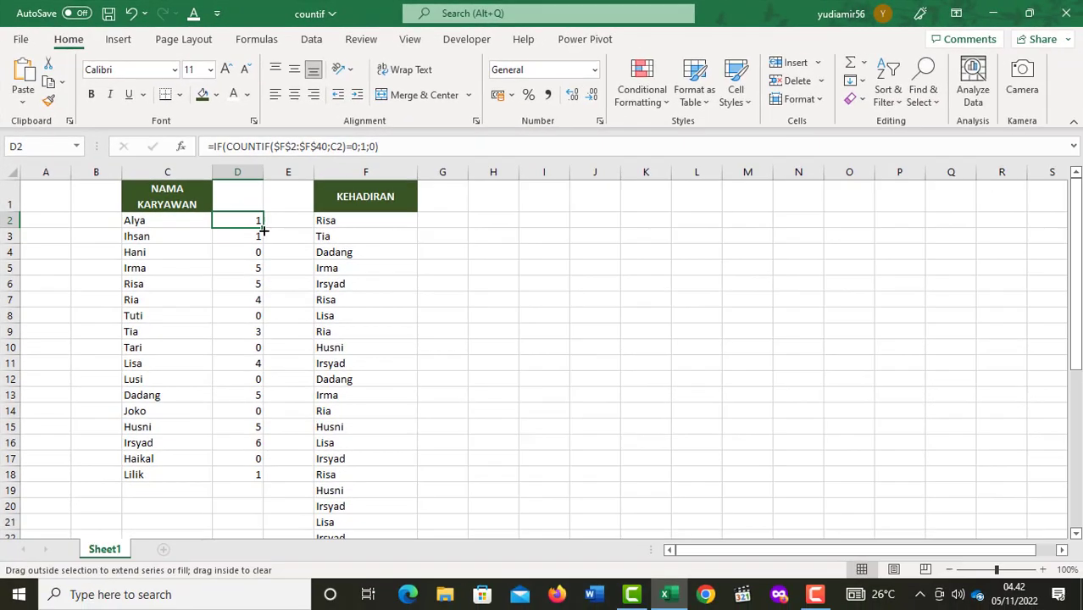
Fill the IF formula down to D18 and copy its text from the formula bar
drag(262, 227, 273, 479)
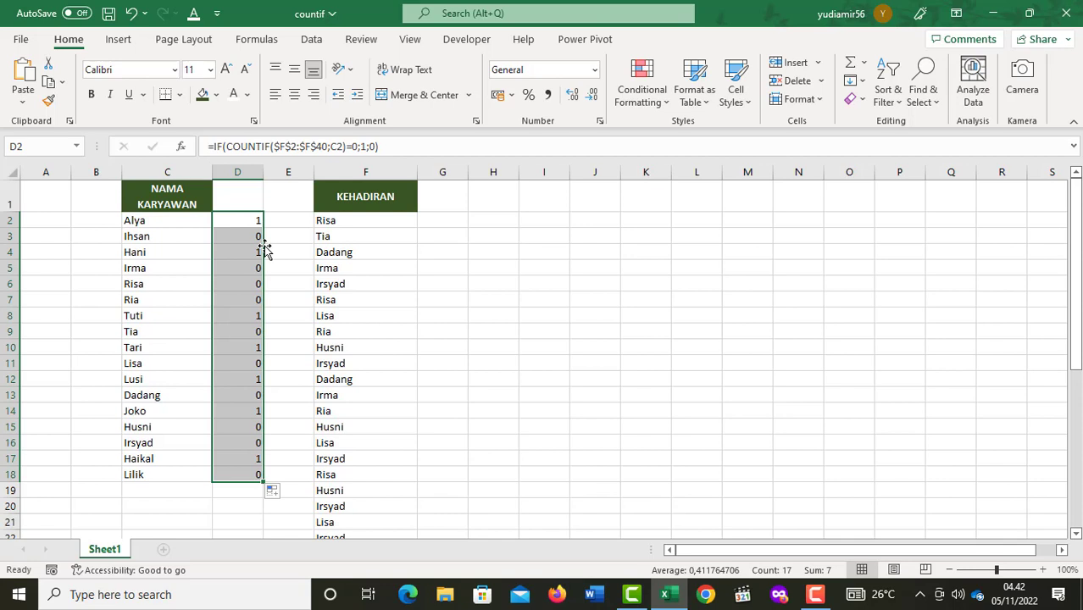
drag(404, 146, 210, 132)
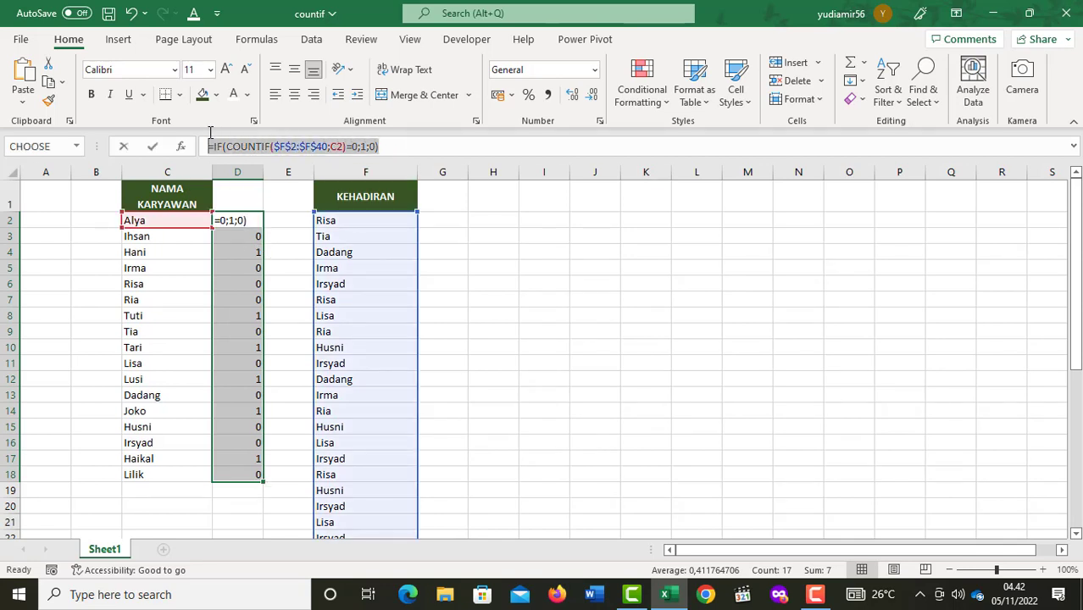
right_click(263, 147)
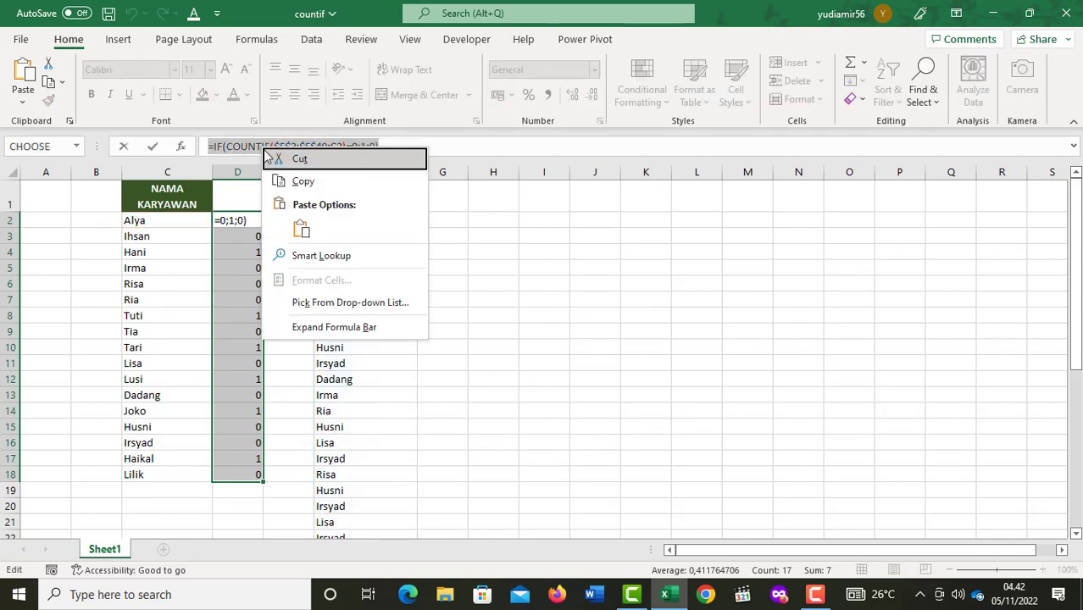
click(296, 183)
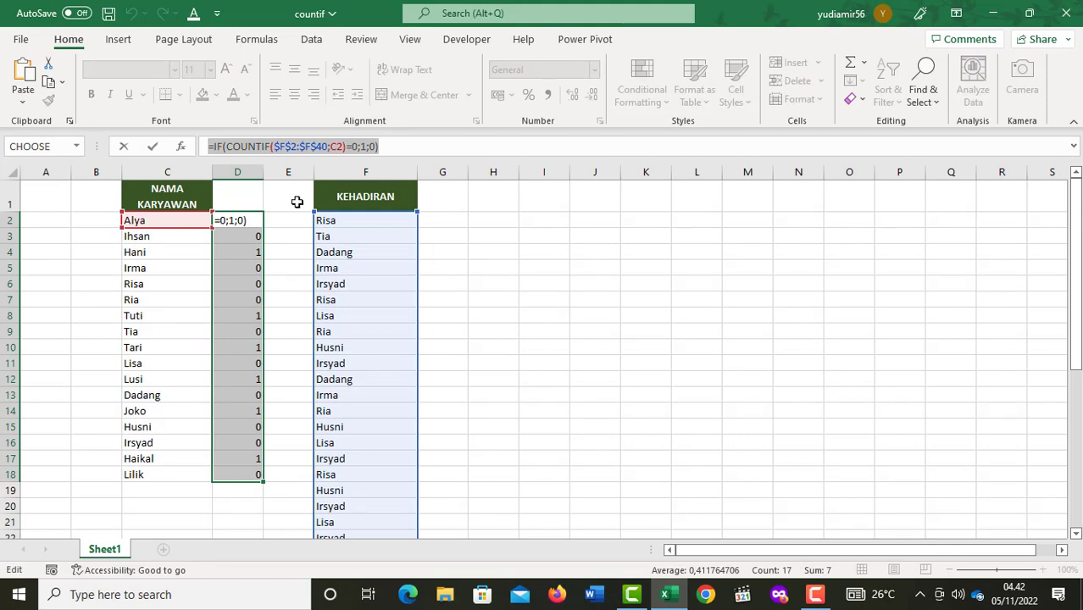
key(ctrl+Return)
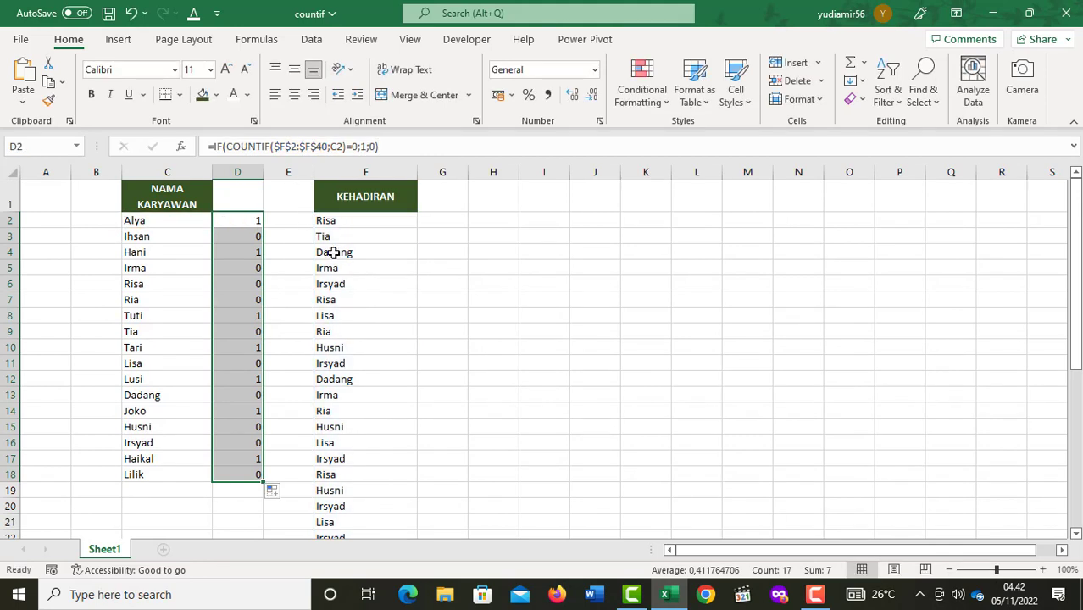
Select the employee names in C2:C18
drag(176, 238, 176, 268)
click(177, 238)
drag(166, 222, 184, 477)
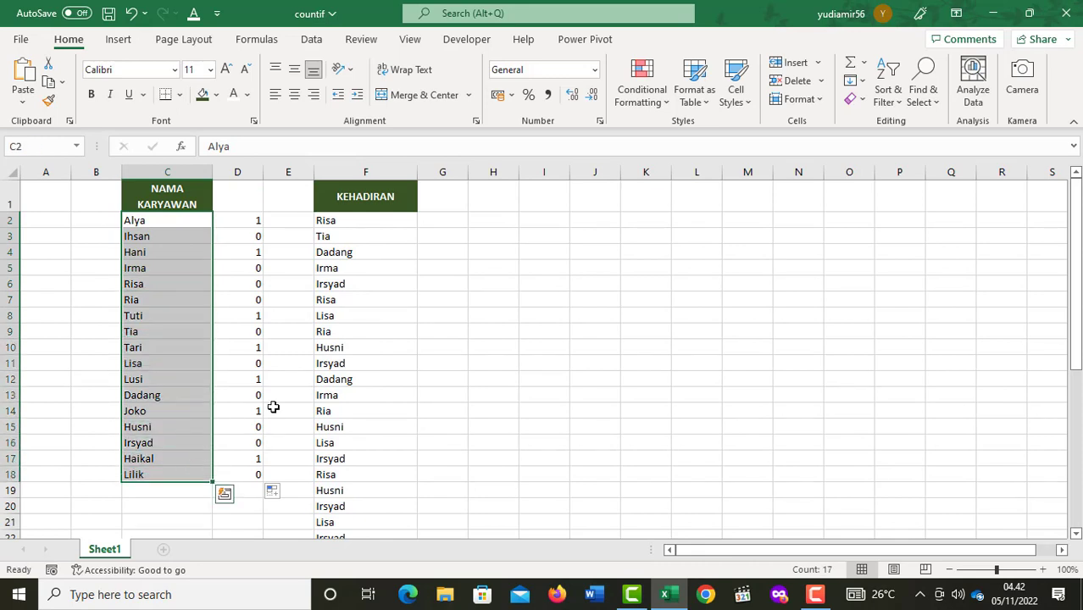
Create a formula-based conditional formatting rule with the pasted =IF(COUNTIF($F$2:$F$40;C2)=0;1;0)
click(669, 105)
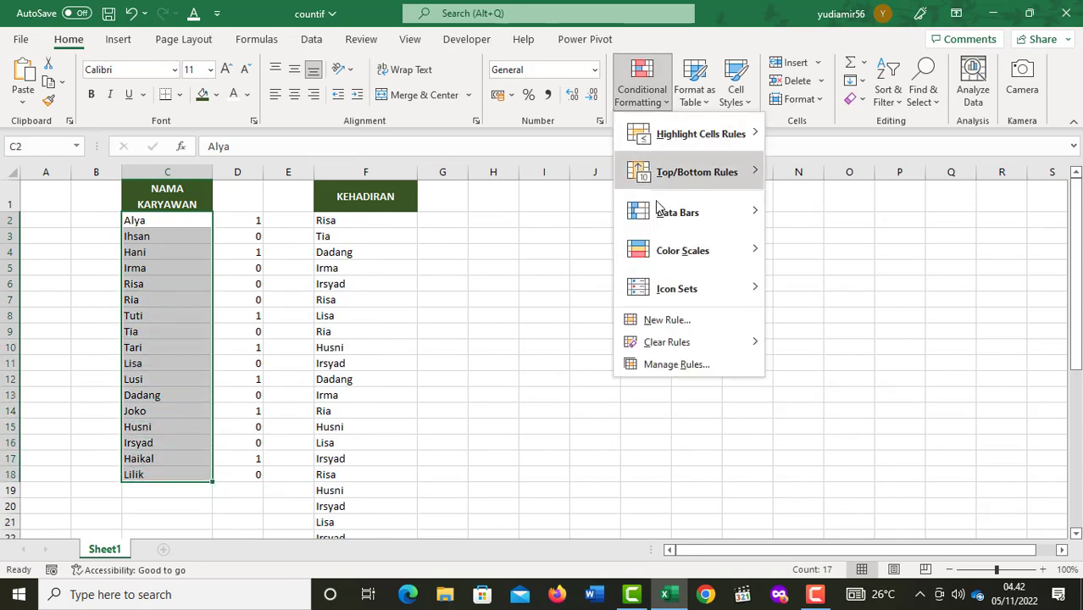
click(666, 321)
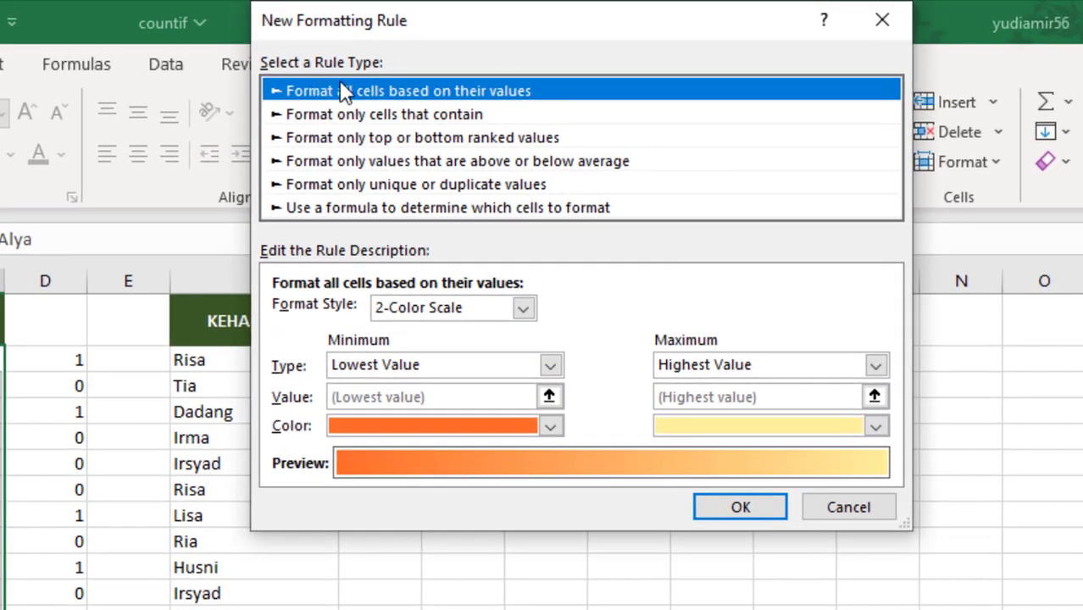
click(413, 212)
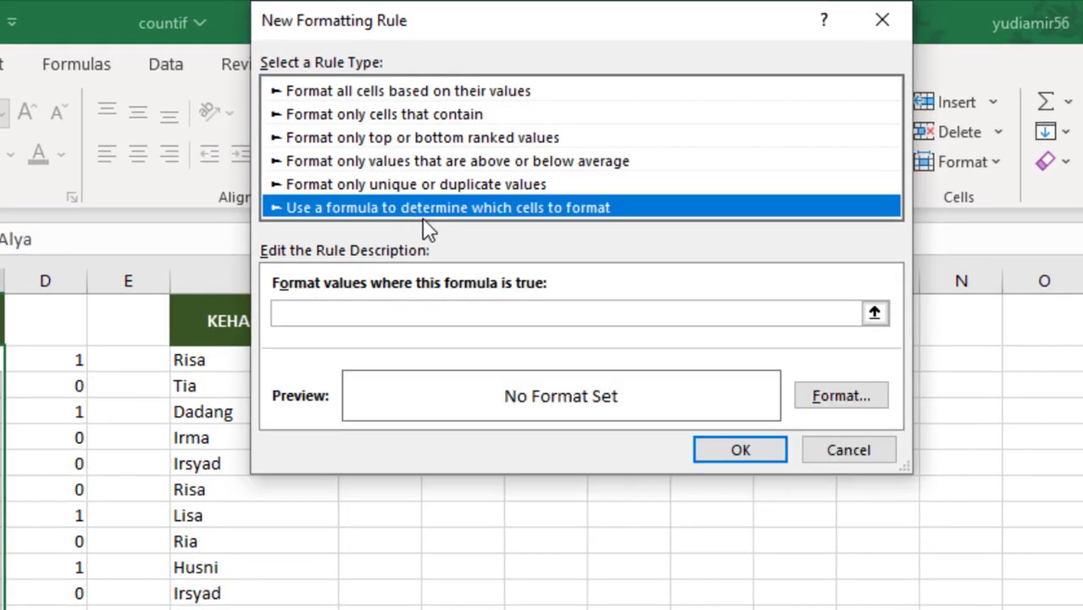
click(350, 311)
right_click(343, 318)
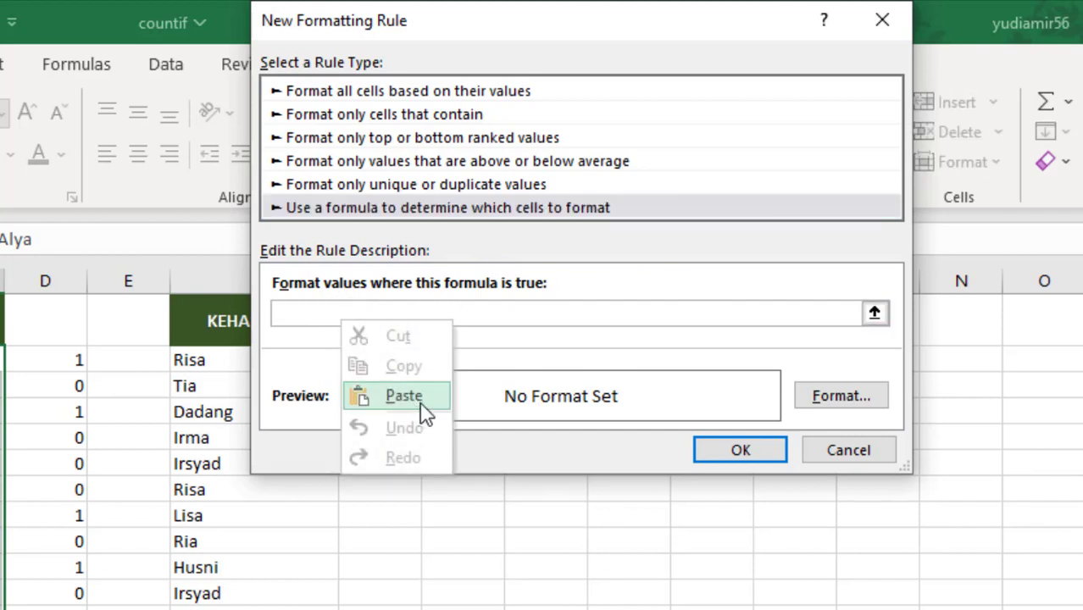
click(360, 397)
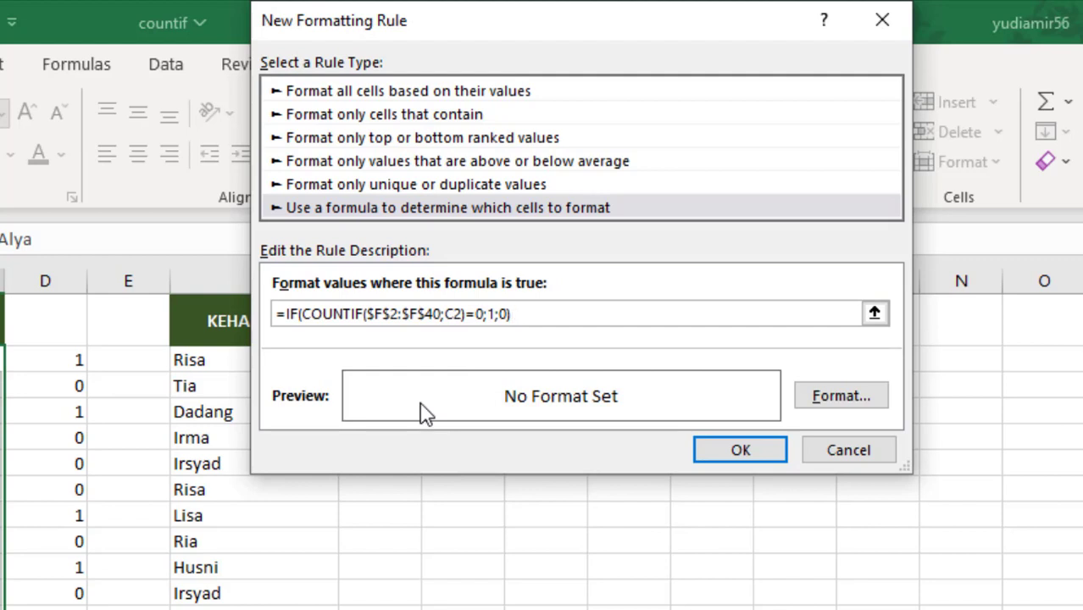
Give the rule an orange fill and apply it, highlighting the seven absent employees
click(850, 409)
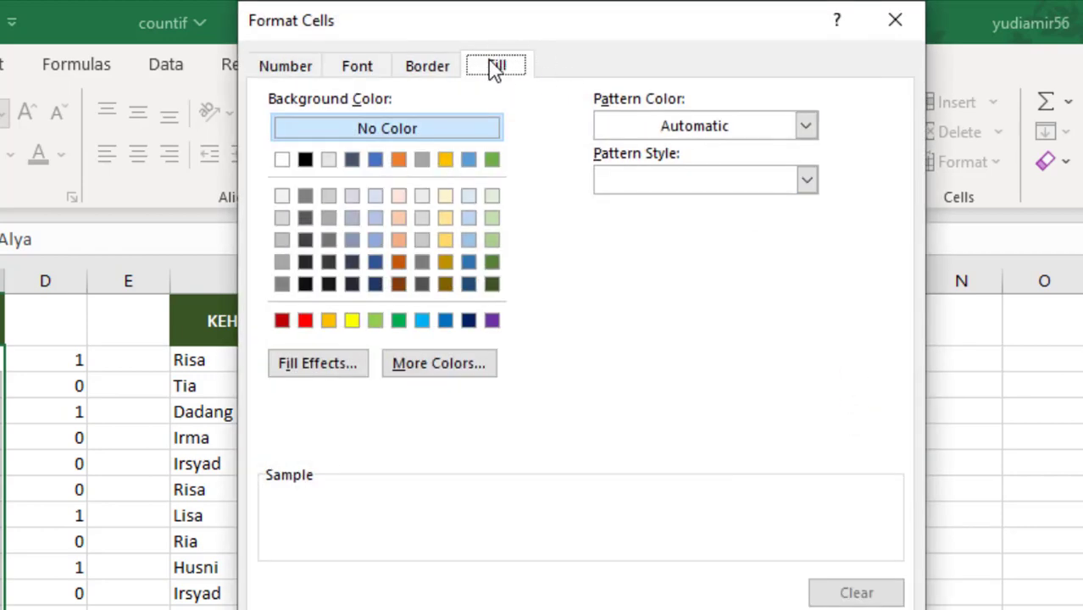
click(329, 322)
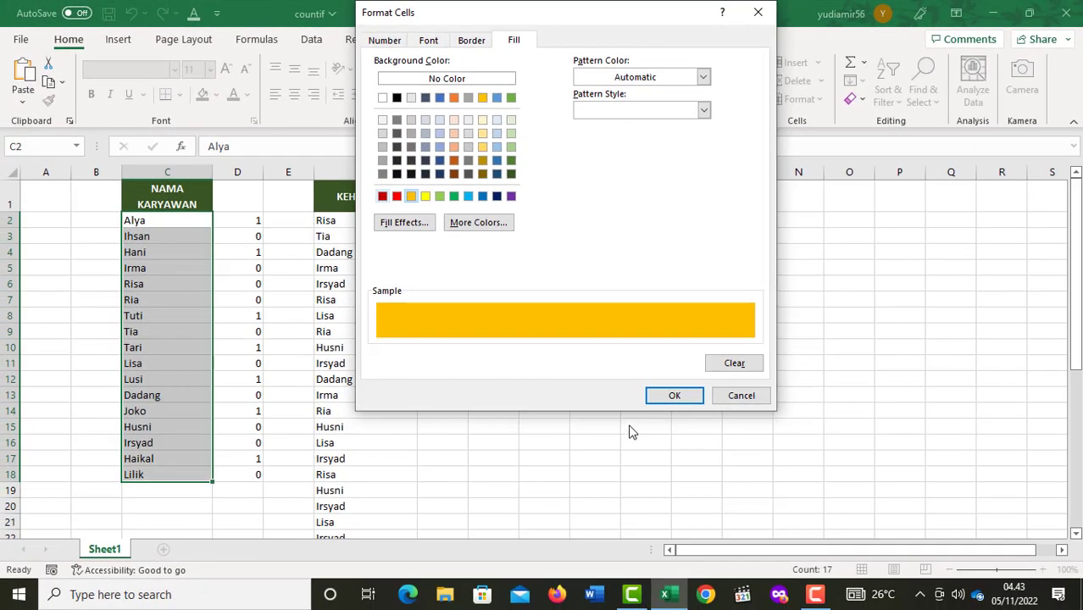
click(674, 398)
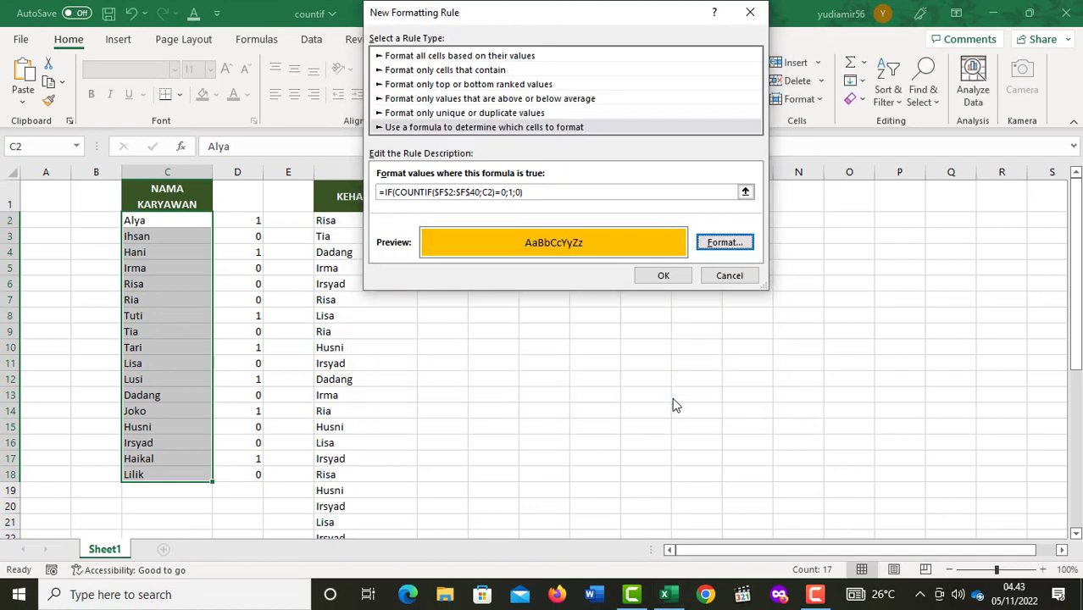
click(664, 275)
click(339, 242)
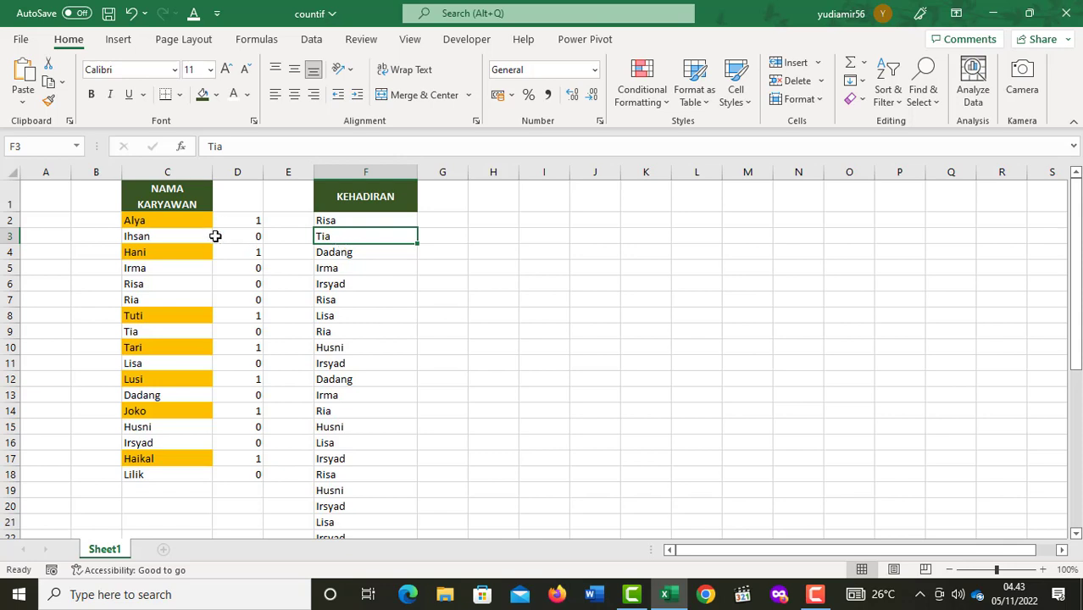
key(Down)
key(Down)
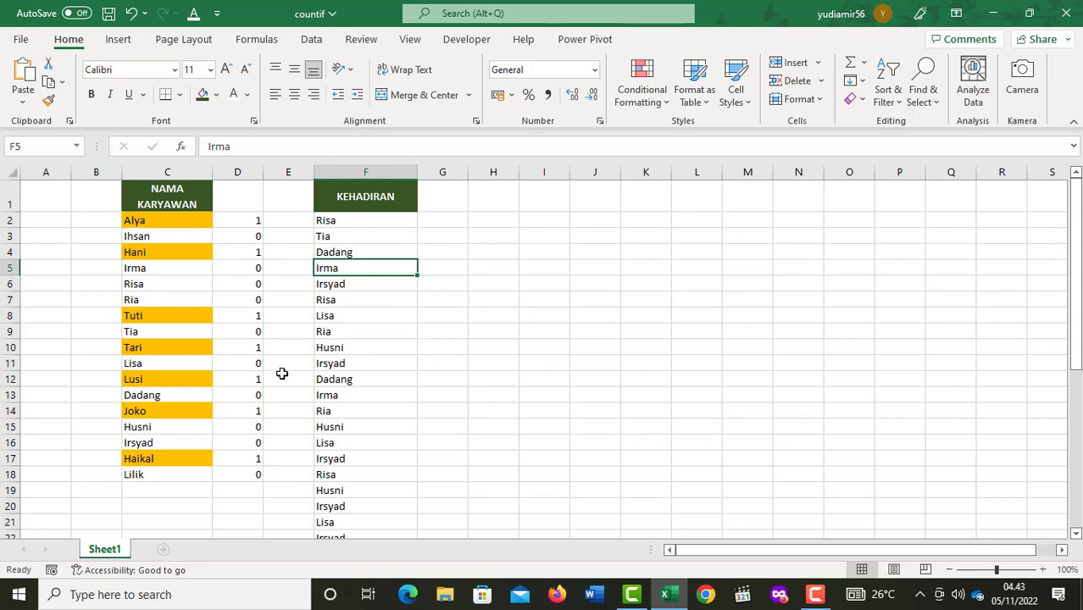
click(345, 299)
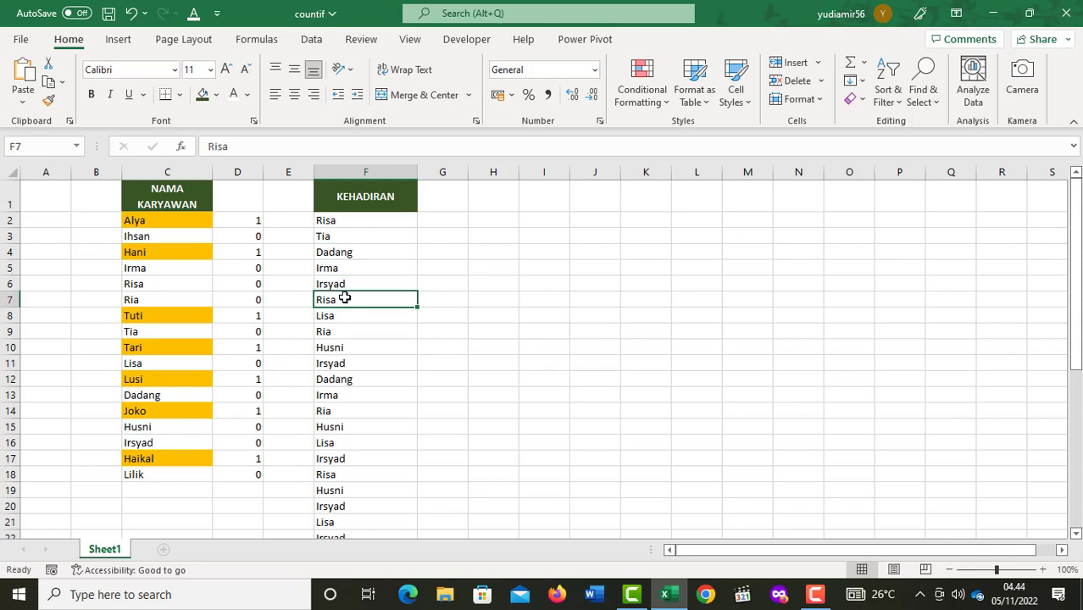